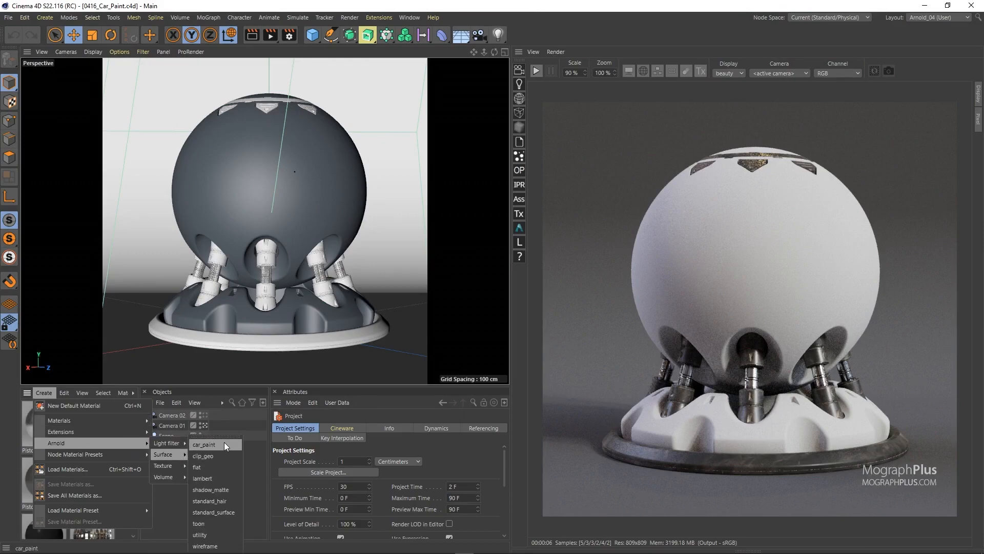
Create an Arnold car_paint surface material and assign it to the ShaderBall object in place of its current material.
{"action": "left_click", "coordinate": [224, 444]}
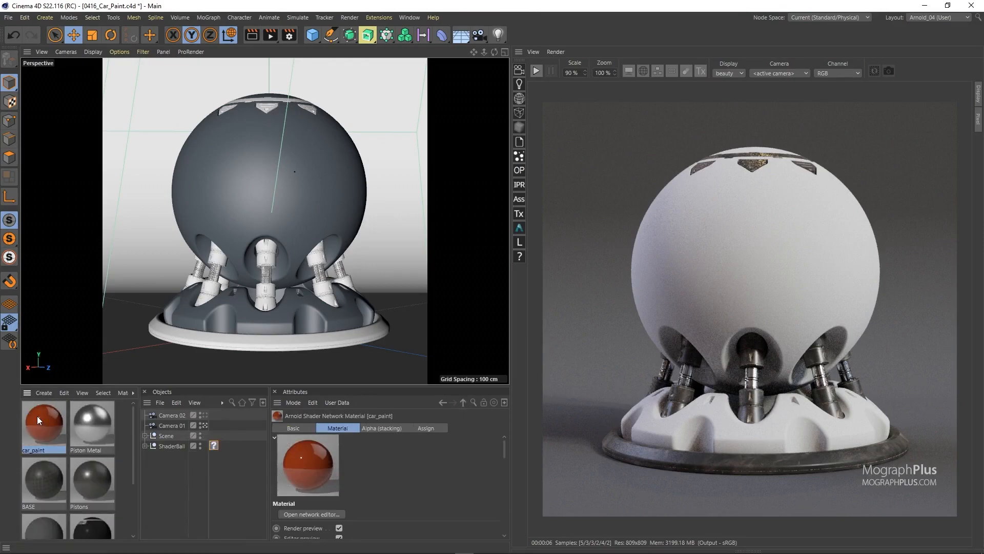
{"action": "mouse_move", "coordinate": [59, 433]}
{"action": "left_mouse_down"}
{"action": "mouse_move", "coordinate": [191, 451]}
{"action": "mouse_move", "coordinate": [211, 444]}
{"action": "left_mouse_up"}
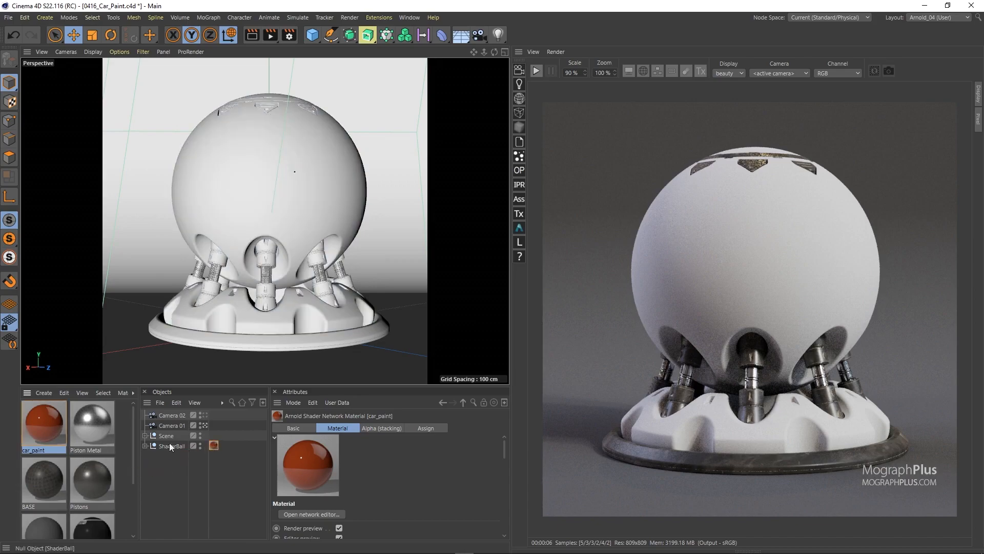
Open the car_paint material in the Arnold Shader Network Editor and arrange the window so the shader's parameters and the render are both in view.
{"action": "double_click", "coordinate": [52, 418]}
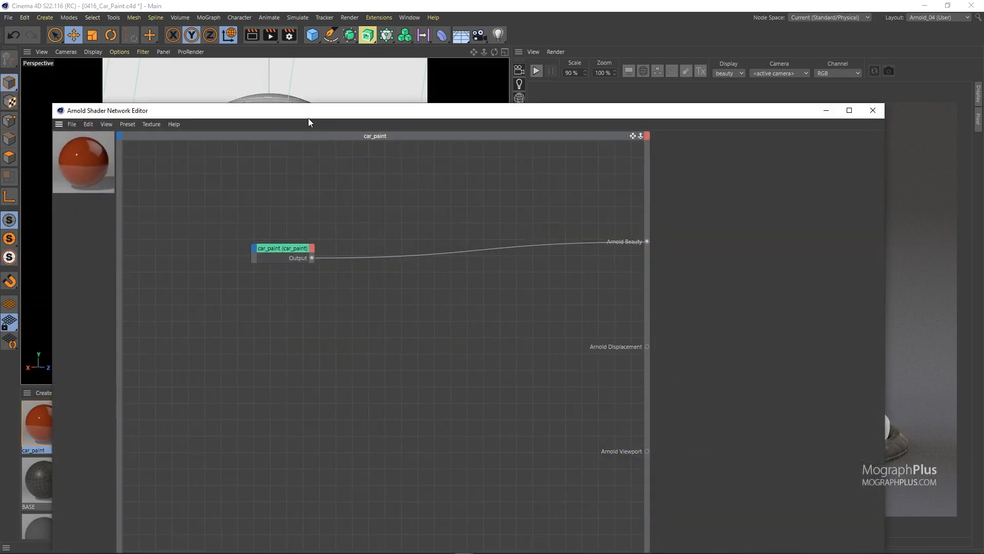
{"action": "left_click_drag", "start_coordinate": [303, 104], "coordinate": [301, 151]}
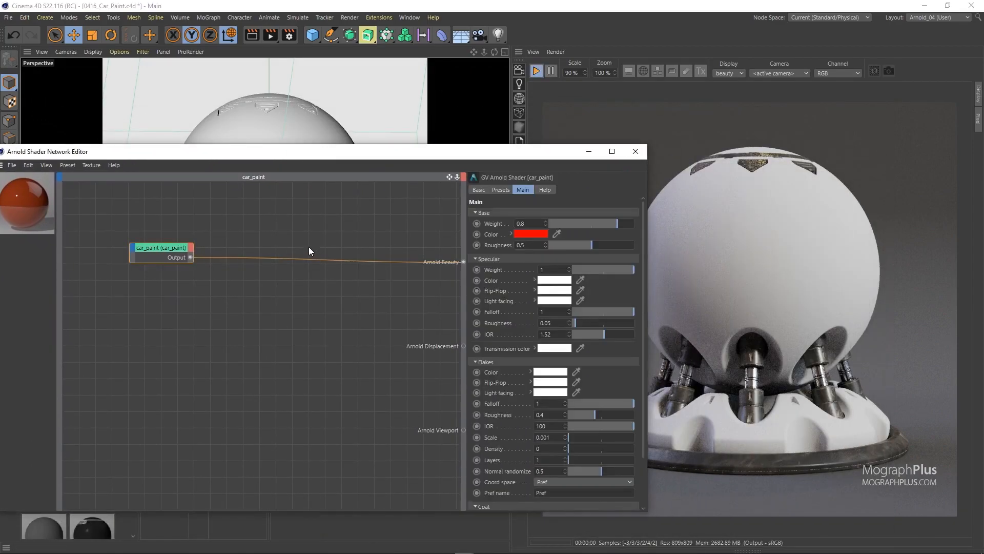
{"action": "left_click_drag", "start_coordinate": [170, 249], "coordinate": [355, 249]}
{"action": "left_click_drag", "start_coordinate": [467, 152], "coordinate": [358, 77]}
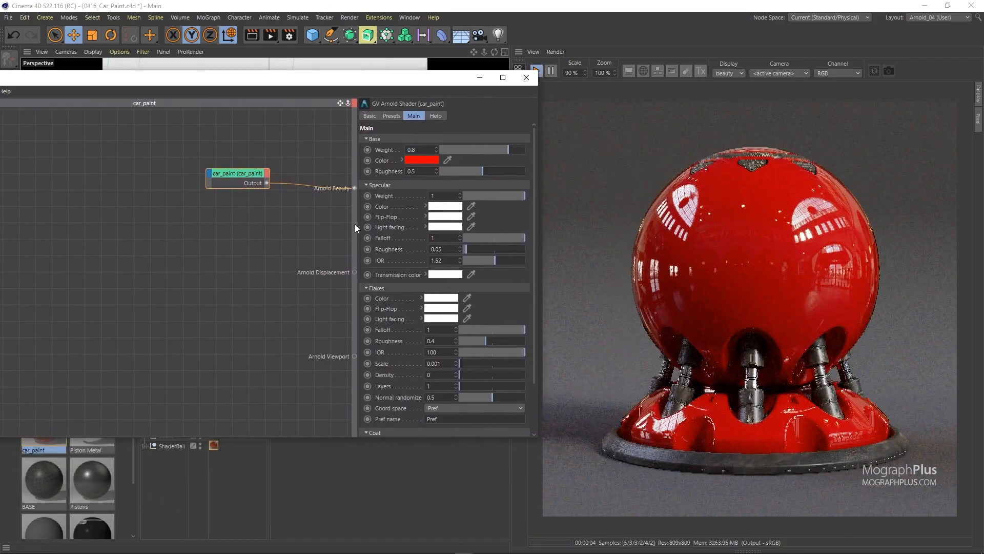
{"action": "left_click_drag", "start_coordinate": [355, 224], "coordinate": [298, 277]}
{"action": "left_click_drag", "start_coordinate": [316, 438], "coordinate": [322, 515]}
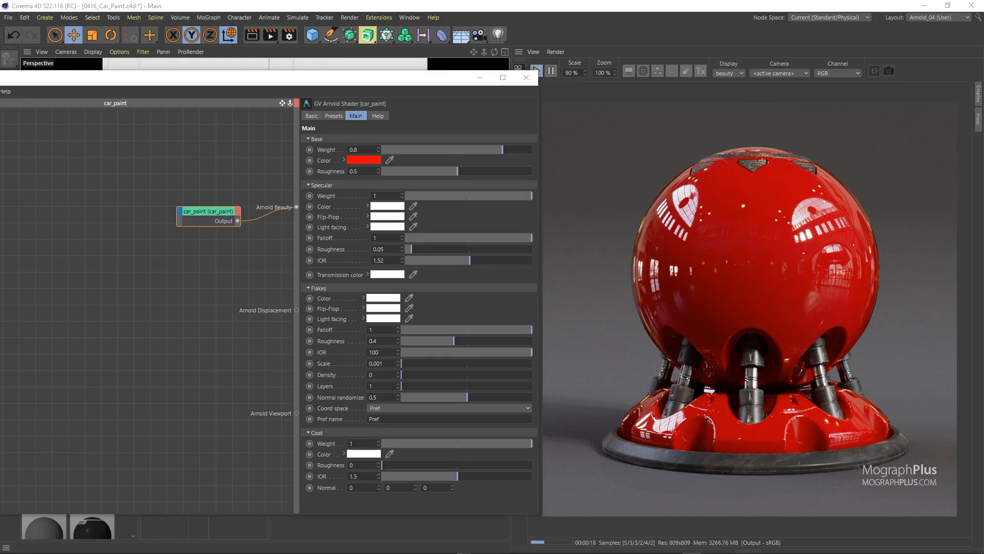
Load the built-in Black preset into the car_paint shader and replace it with the metallic red preset.
{"action": "left_click", "coordinate": [334, 115]}
{"action": "left_click", "coordinate": [325, 138]}
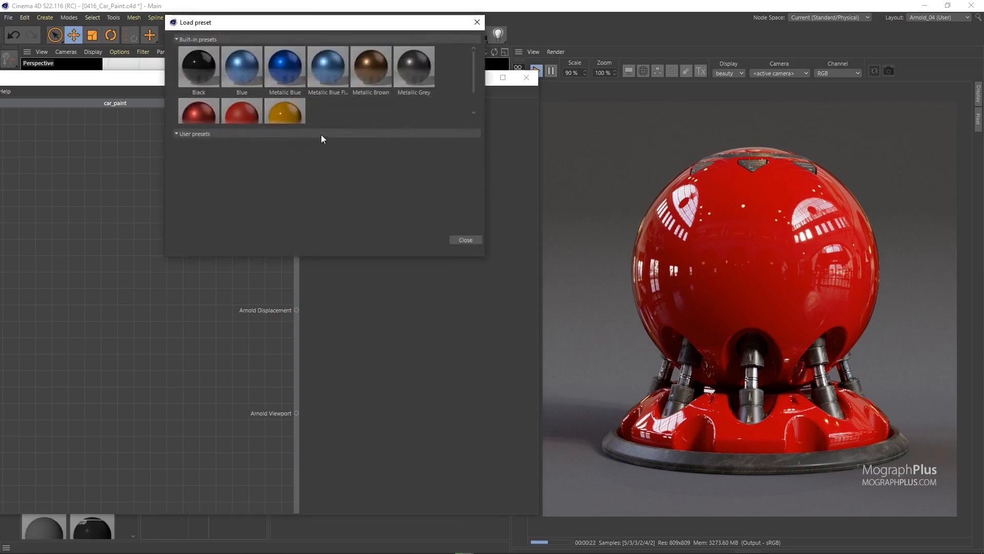
{"action": "scroll", "coordinate": [340, 89], "scroll_direction": "down", "scroll_amount": 2}
{"action": "scroll", "coordinate": [341, 89], "scroll_direction": "up", "scroll_amount": 2}
{"action": "left_click", "coordinate": [193, 69]}
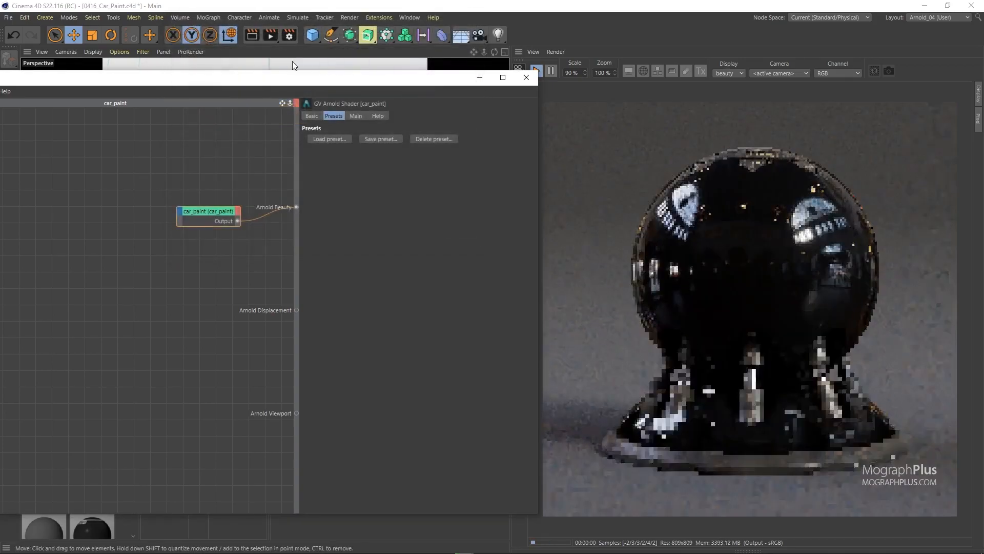
{"action": "left_click", "coordinate": [339, 138]}
{"action": "left_click", "coordinate": [212, 110]}
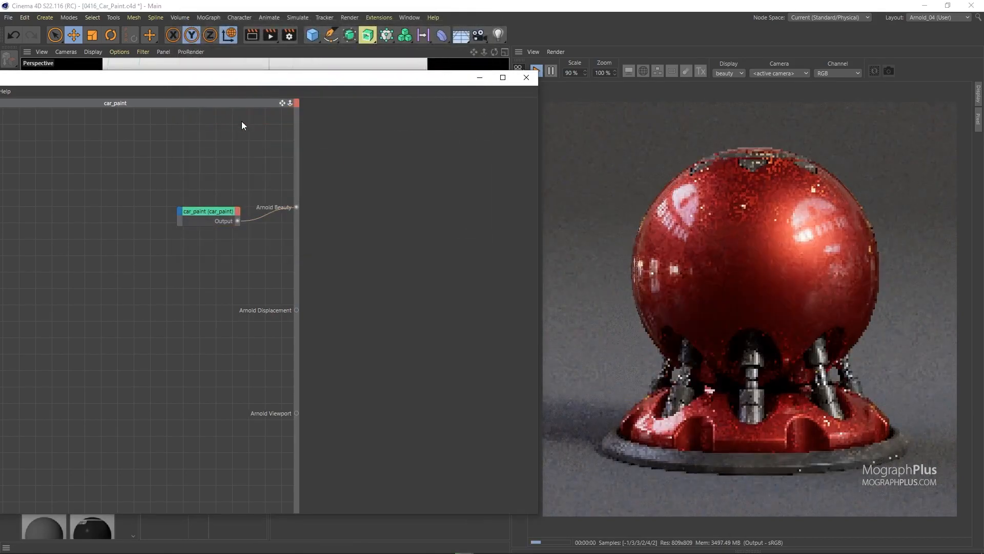
Load the built-in Metallic Blue Flakes preset into the car_paint shader and show its main parameters.
{"action": "left_click", "coordinate": [210, 222]}
{"action": "left_click", "coordinate": [338, 139]}
{"action": "left_click", "coordinate": [334, 75]}
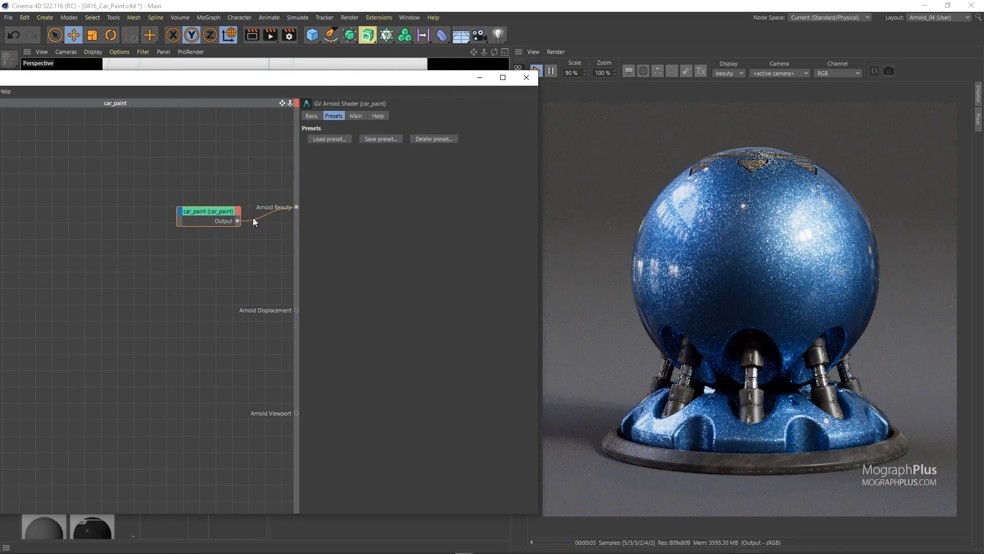
{"action": "left_click", "coordinate": [357, 116]}
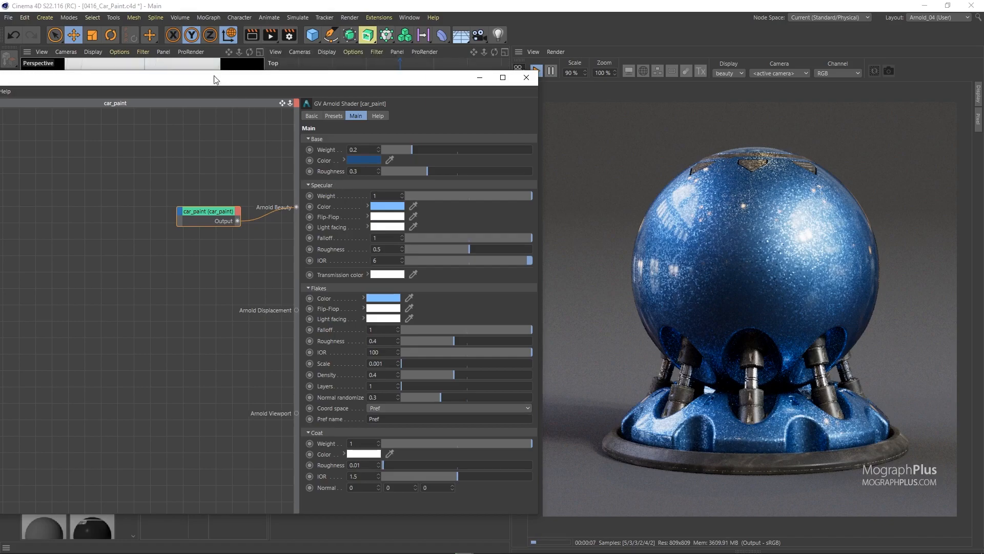
{"action": "middle_click", "coordinate": [207, 64]}
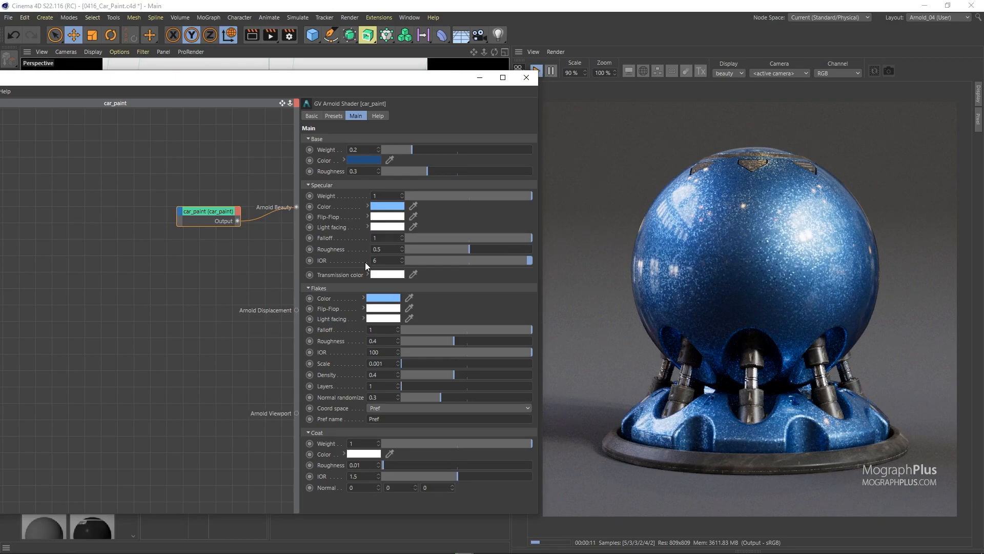
Set the Specular weight, Flakes density and Coat weight to 0 to isolate the base layer.
{"action": "left_click_drag", "start_coordinate": [429, 196], "coordinate": [373, 196]}
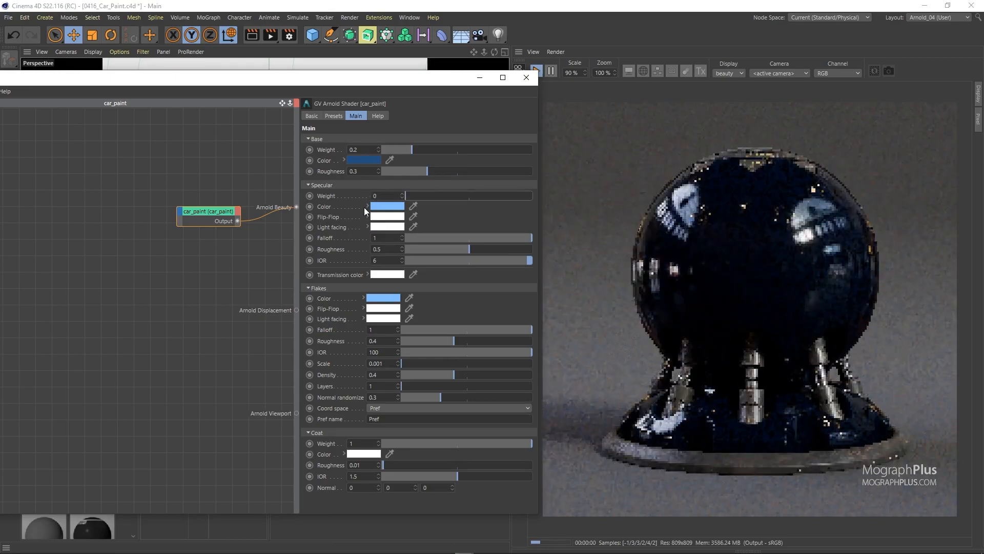
{"action": "left_click_drag", "start_coordinate": [423, 374], "coordinate": [392, 376]}
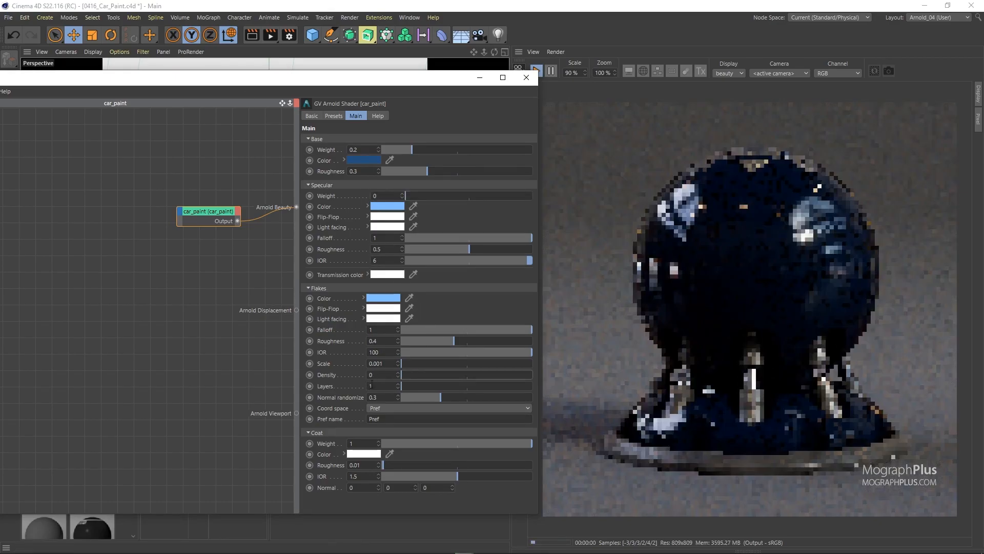
{"action": "left_click_drag", "start_coordinate": [401, 444], "coordinate": [369, 444]}
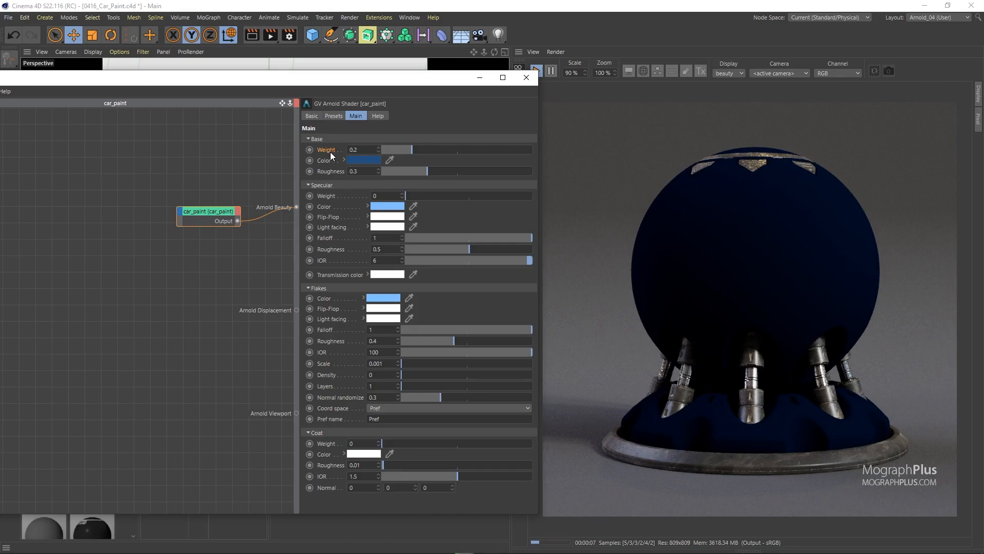
Restore the layers one by one with Specular weight 1, Flakes density 0.46 and Coat weight 1.
{"action": "left_click_drag", "start_coordinate": [452, 193], "coordinate": [521, 196]}
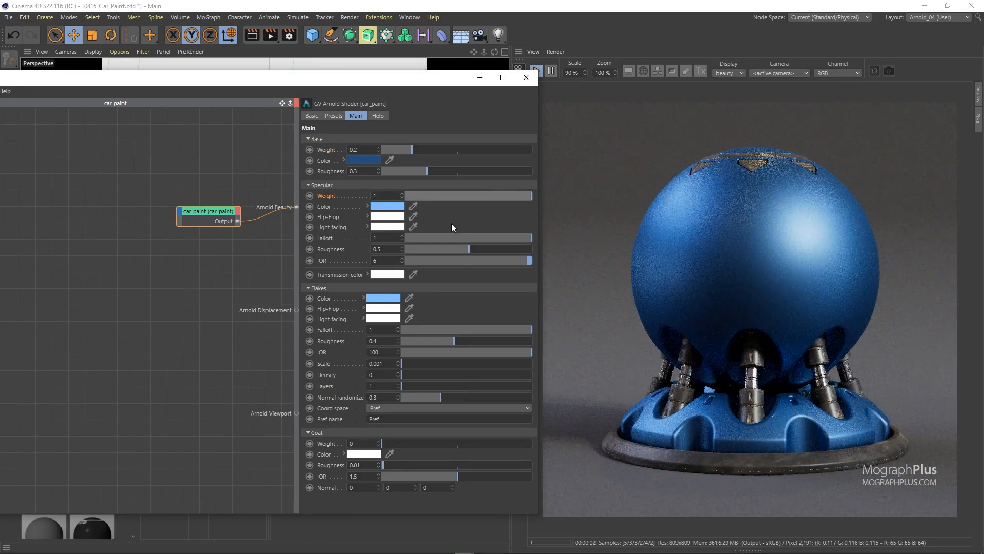
{"action": "left_click", "coordinate": [331, 260]}
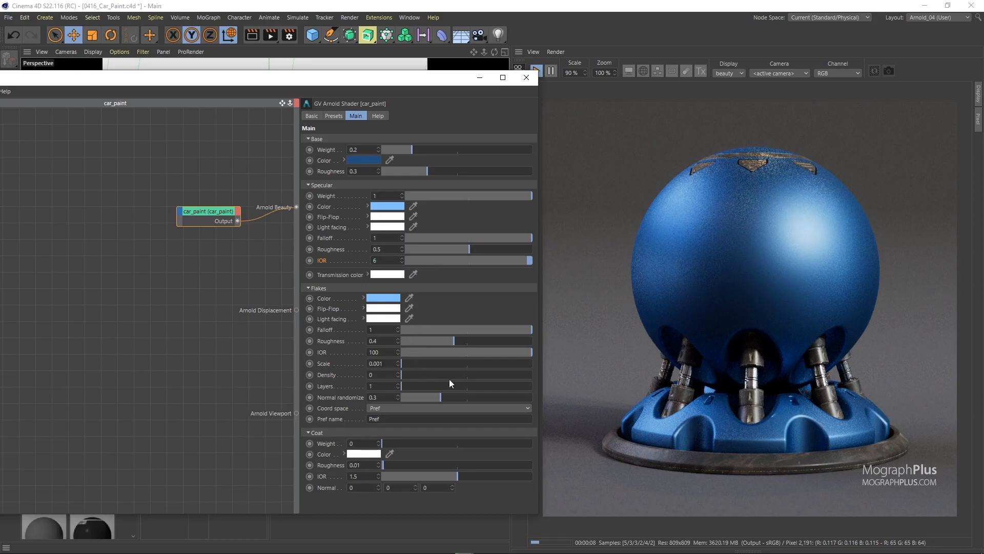
{"action": "left_click", "coordinate": [461, 375]}
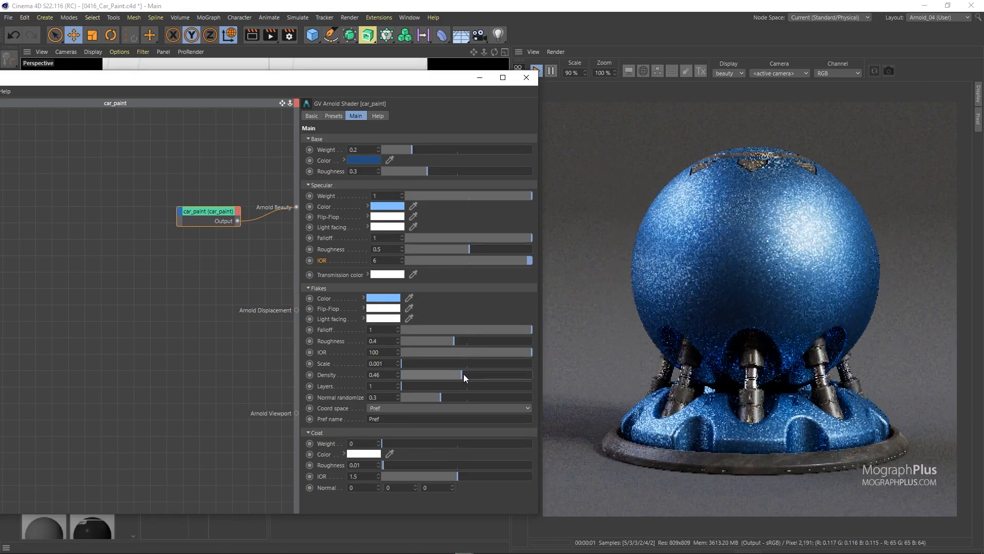
{"action": "left_click_drag", "start_coordinate": [518, 444], "coordinate": [558, 445]}
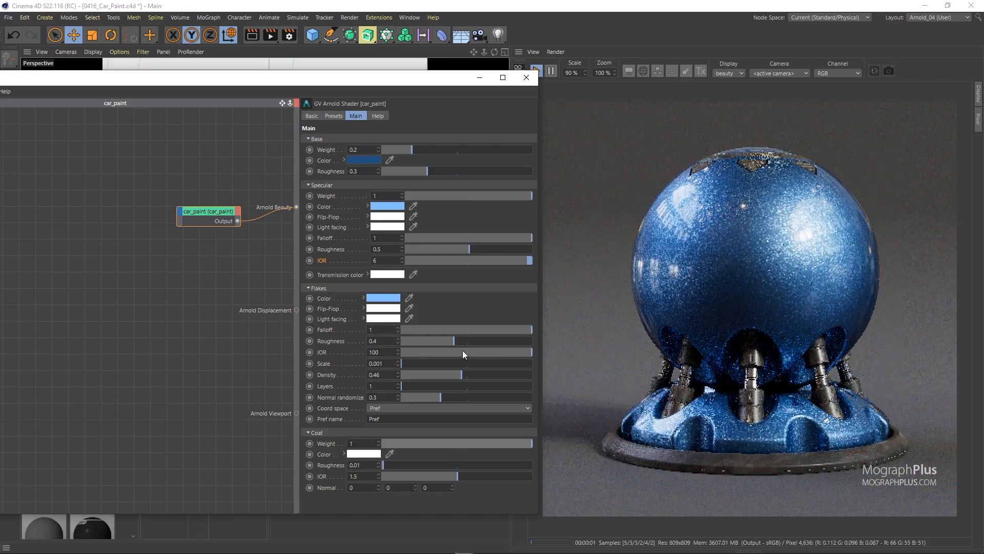
Turn off the coat, flakes and specular layers again by setting Coat weight, Flakes density and Specular weight to 0.
{"action": "left_click_drag", "start_coordinate": [417, 438], "coordinate": [404, 444]}
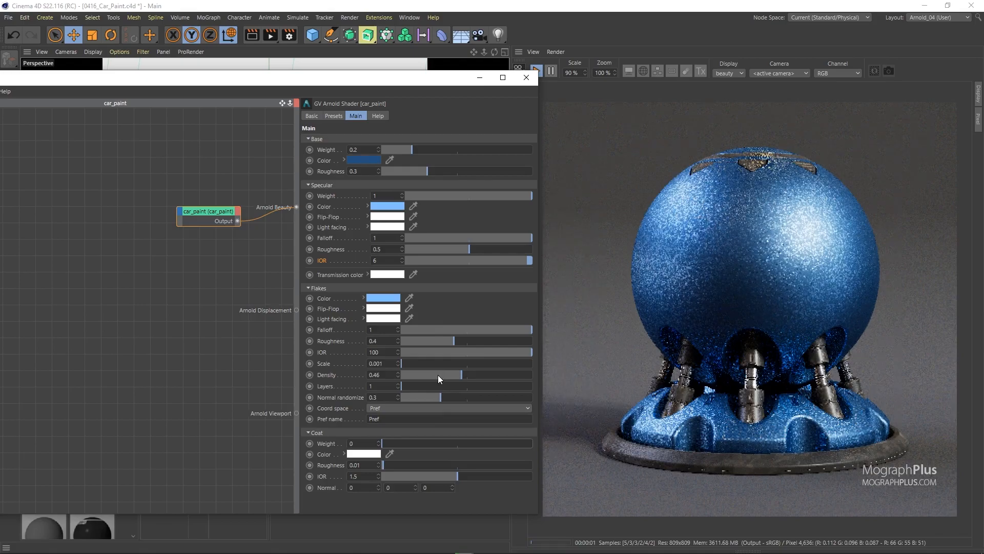
{"action": "left_click_drag", "start_coordinate": [438, 374], "coordinate": [321, 371]}
{"action": "left_click_drag", "start_coordinate": [434, 196], "coordinate": [324, 193]}
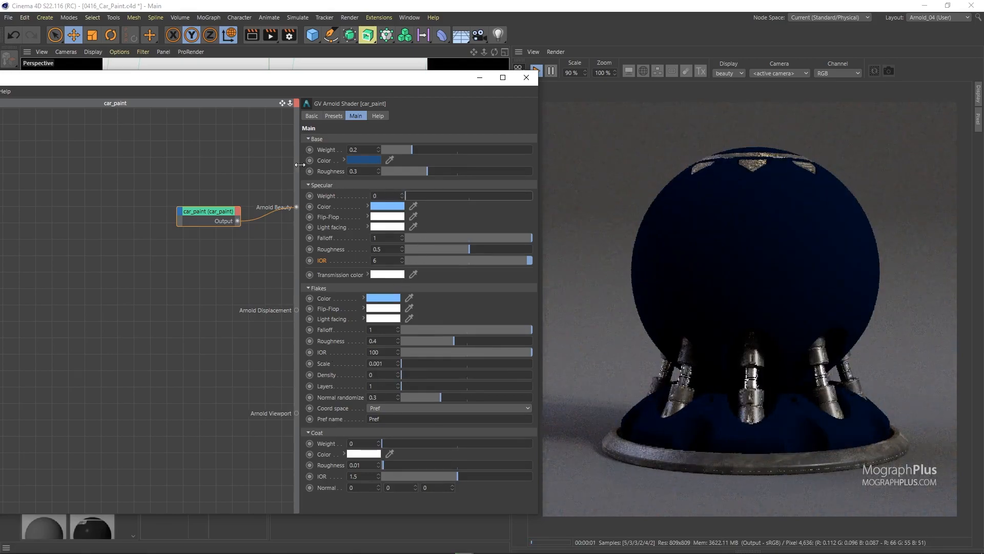
Try a higher Base weight and a lower Base roughness, and reset each to its default, 0.8 and 0.5.
{"action": "left_click", "coordinate": [326, 149]}
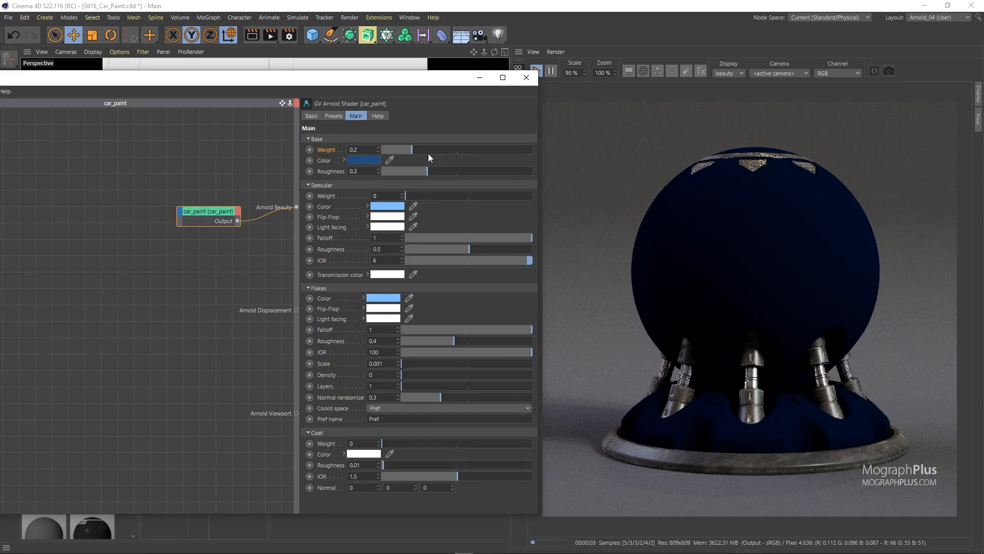
{"action": "left_click_drag", "start_coordinate": [456, 151], "coordinate": [514, 148]}
{"action": "right_click", "coordinate": [334, 150]}
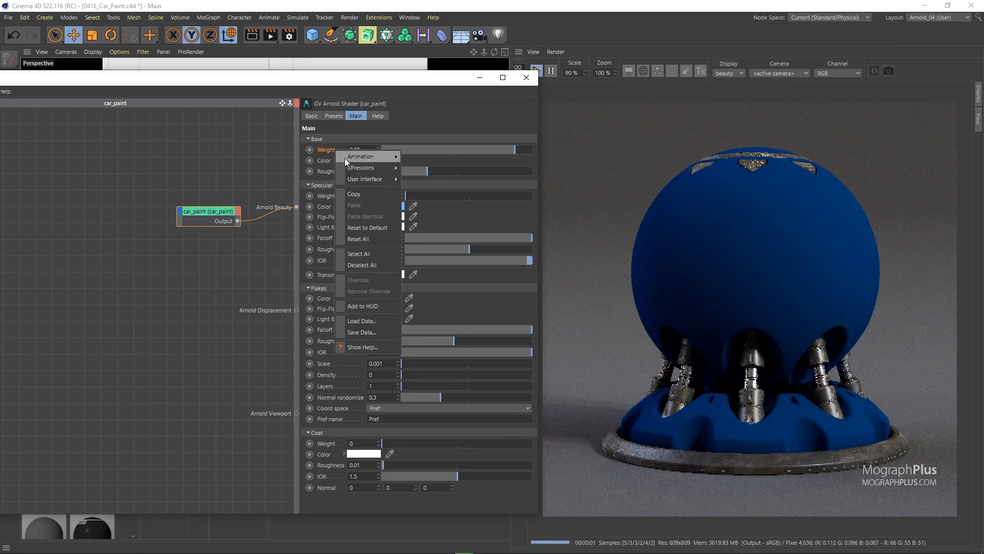
{"action": "left_click", "coordinate": [374, 222]}
{"action": "left_click_drag", "start_coordinate": [427, 171], "coordinate": [395, 175]}
{"action": "right_click", "coordinate": [325, 171]}
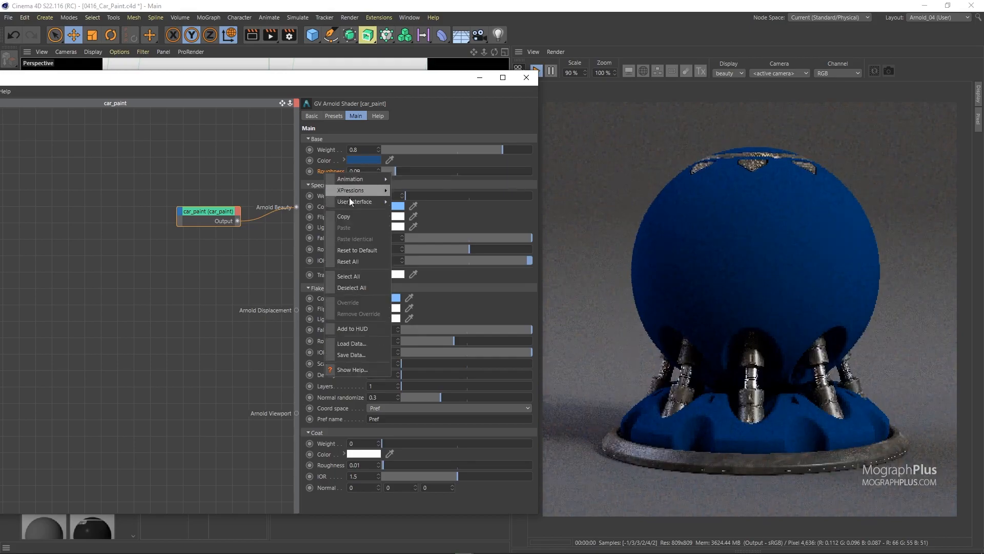
{"action": "left_click", "coordinate": [370, 247]}
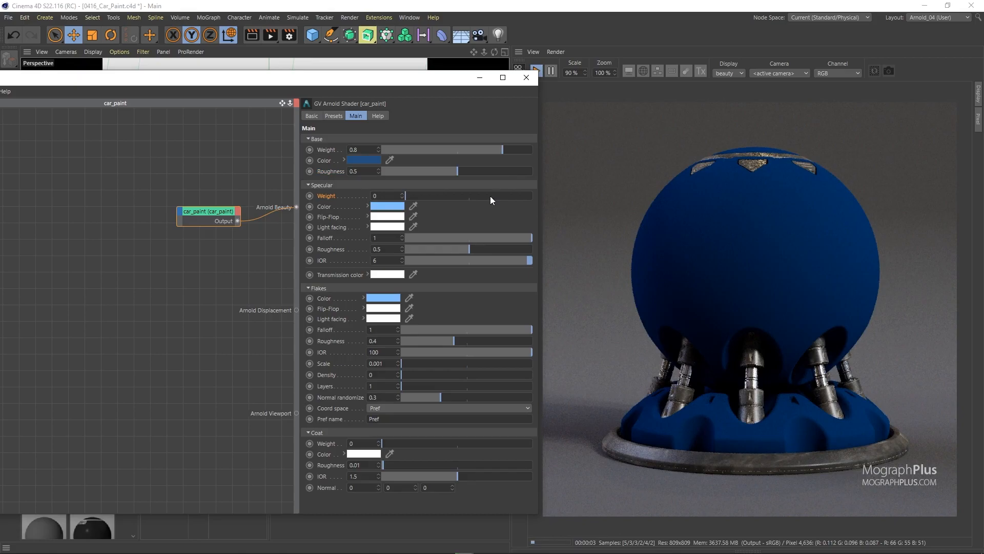
Set the Specular weight to 1, try a Specular roughness of 0.46 and reset the roughness to its default.
{"action": "left_click_drag", "start_coordinate": [490, 196], "coordinate": [533, 195]}
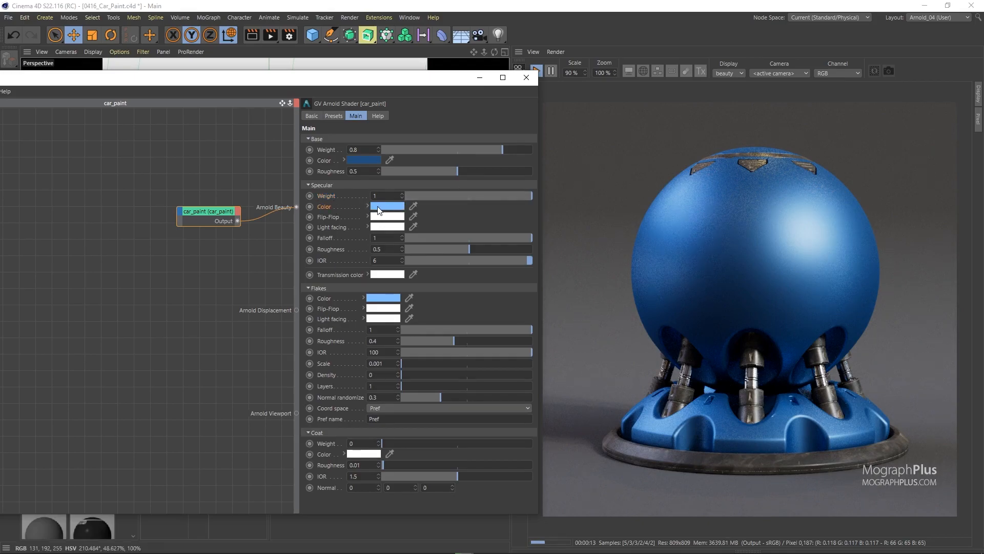
{"action": "mouse_move", "coordinate": [379, 210]}
{"action": "mouse_move", "coordinate": [451, 248]}
{"action": "left_mouse_down"}
{"action": "mouse_move", "coordinate": [423, 248]}
{"action": "mouse_move", "coordinate": [465, 249]}
{"action": "left_mouse_up"}
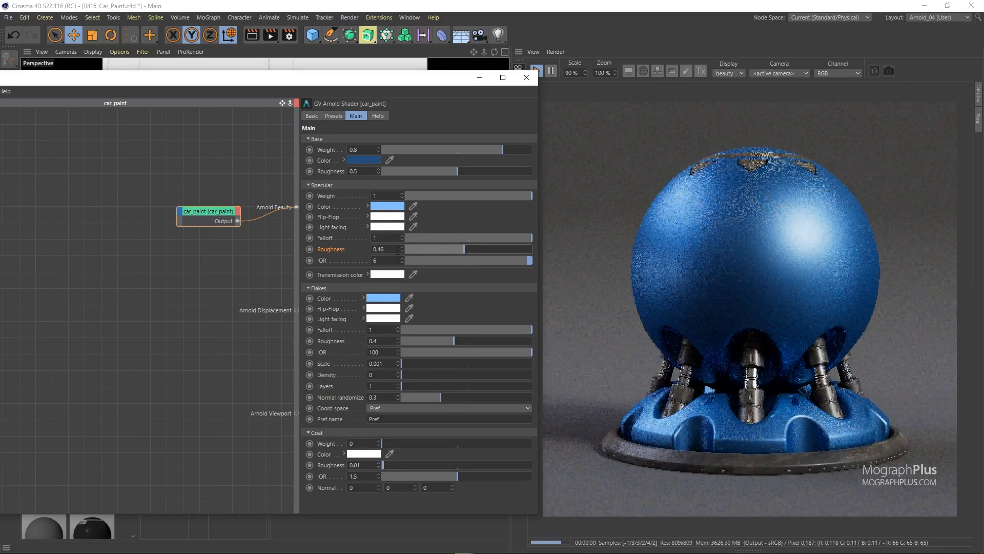
{"action": "right_click", "coordinate": [348, 248]}
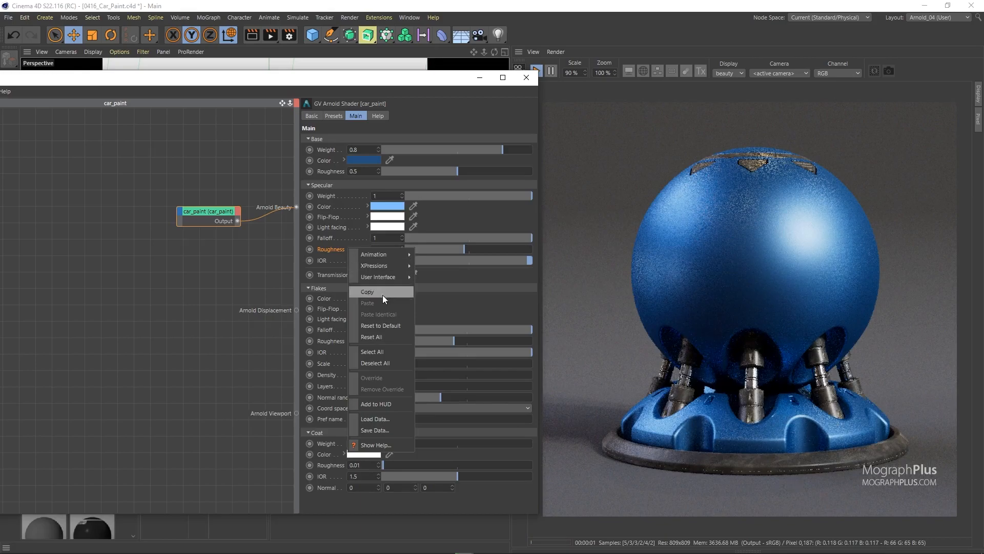
{"action": "left_click", "coordinate": [390, 325]}
Try a Specular IOR of 1.63, set it to 6, and set the Specular roughness to 0.5.
{"action": "left_click_drag", "start_coordinate": [421, 262], "coordinate": [478, 260]}
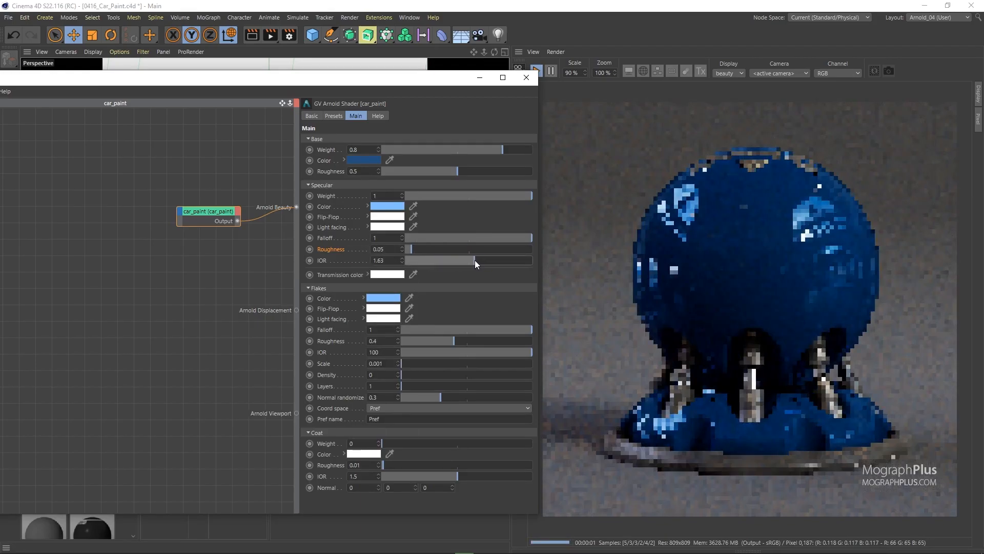
{"action": "double_click", "coordinate": [394, 261]}
{"action": "type", "text": "6"}
{"action": "key", "text": "Return"}
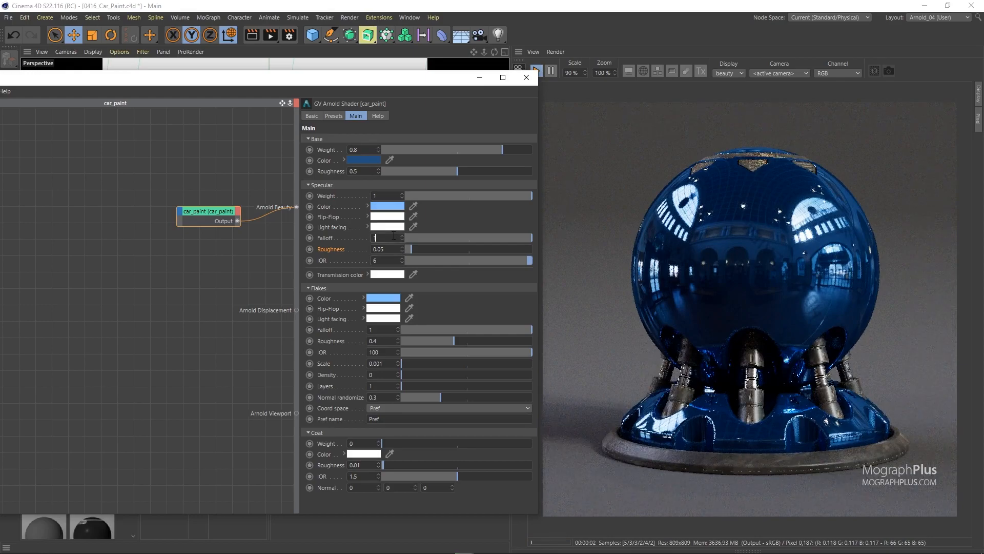
{"action": "double_click", "coordinate": [395, 248]}
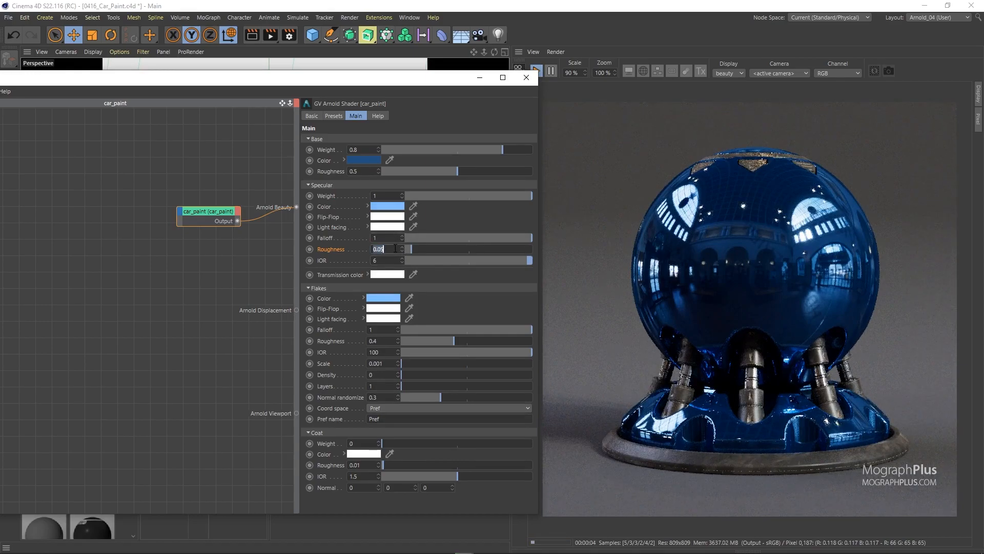
{"action": "type", "text": "0.5"}
{"action": "key", "text": "Return"}
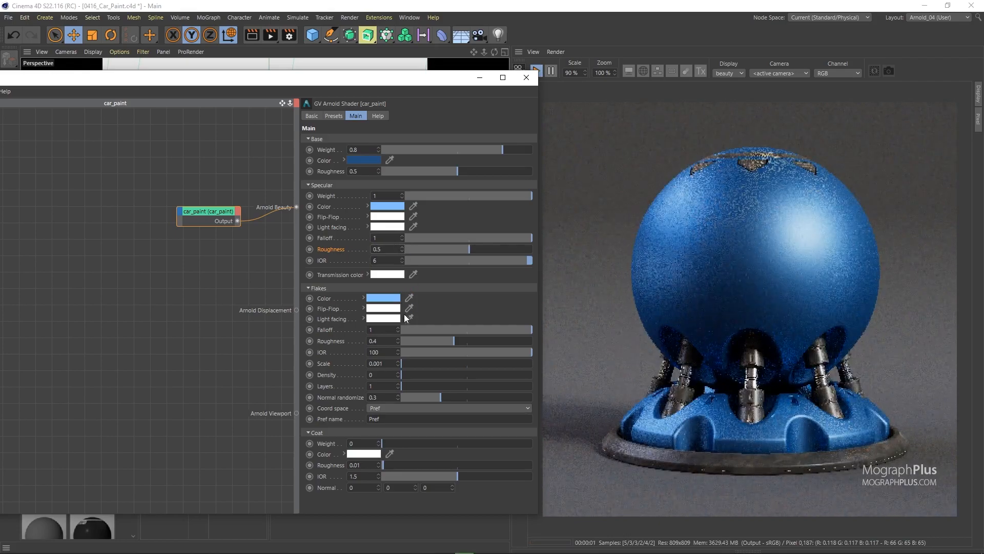
Set the Coat weight to 1 and raise the Flakes density to 0.44.
{"action": "left_click_drag", "start_coordinate": [522, 444], "coordinate": [568, 439]}
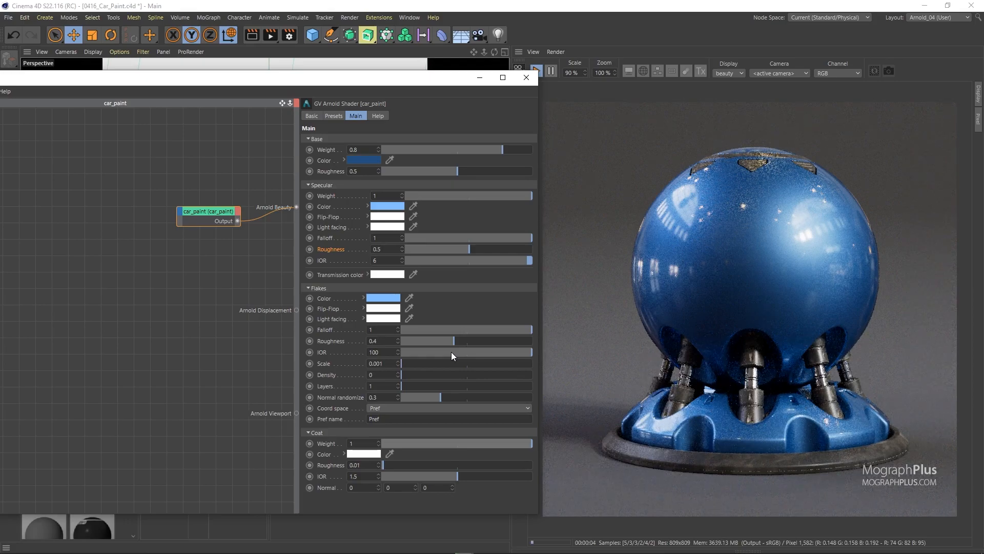
{"action": "left_click", "coordinate": [340, 464]}
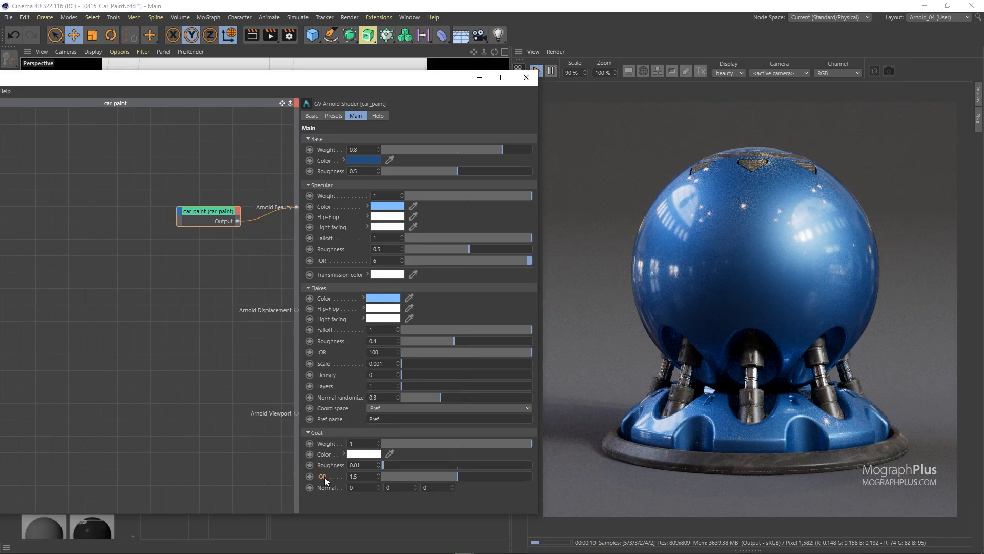
{"action": "left_click", "coordinate": [459, 375]}
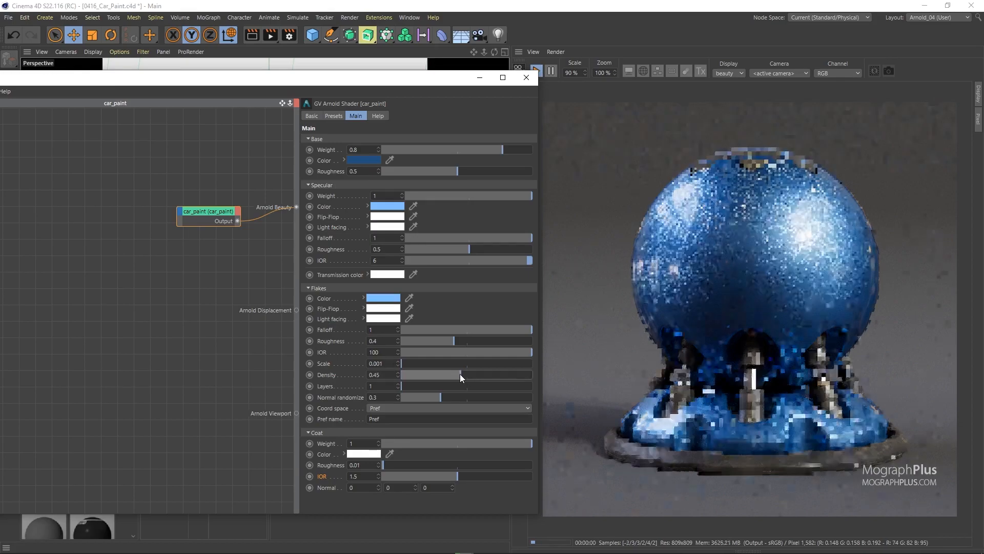
Set the Flakes density to 0.4, try a Coat weight of 0 and restore the Coat weight to 1.
{"action": "left_click", "coordinate": [398, 377]}
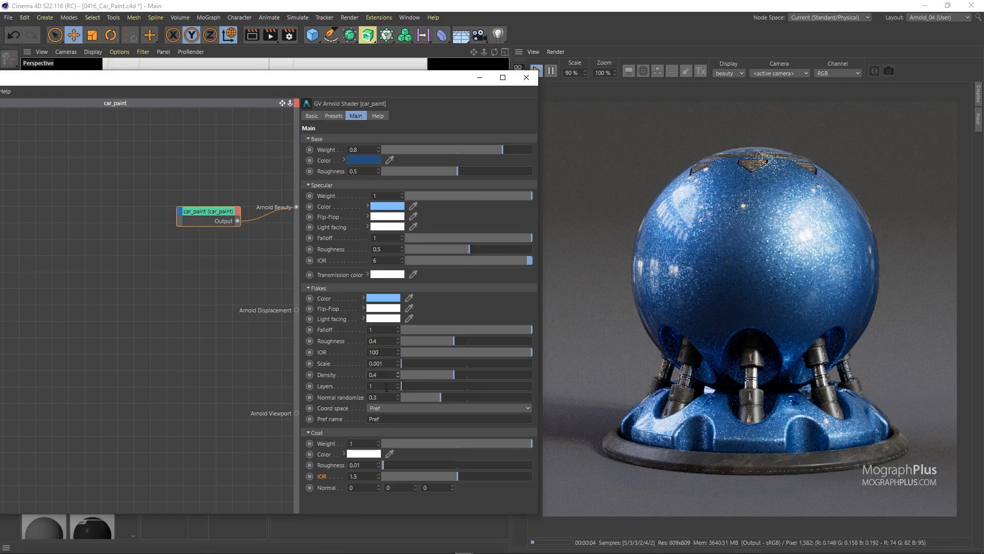
{"action": "left_click_drag", "start_coordinate": [438, 444], "coordinate": [344, 442]}
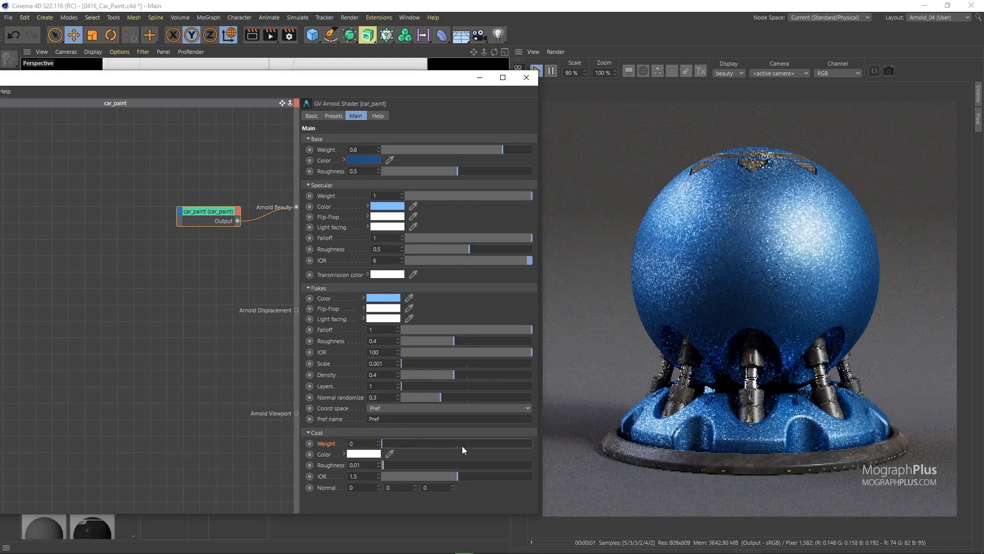
{"action": "left_click_drag", "start_coordinate": [458, 445], "coordinate": [512, 445]}
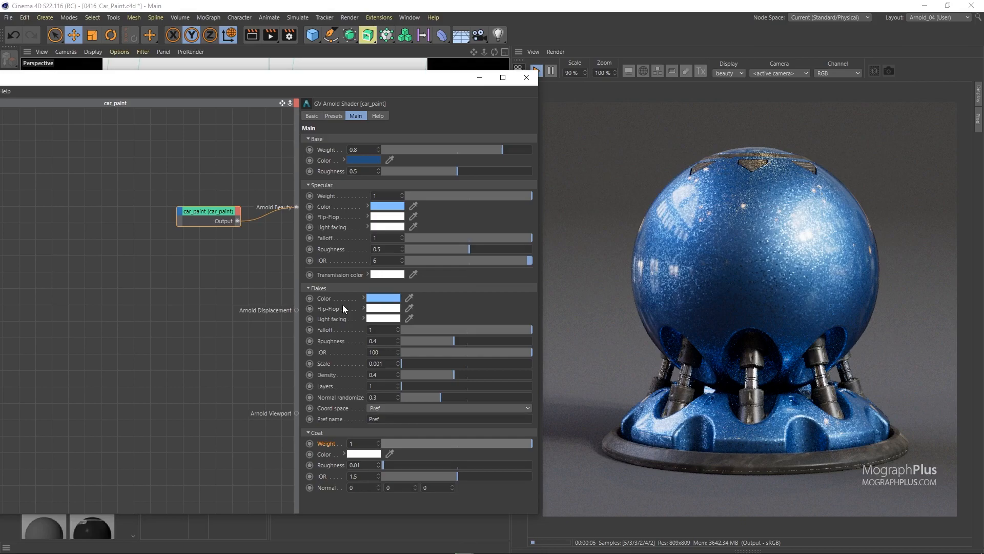
Set both the Flakes density and the Coat weight of the car_paint shader to 0.
{"action": "left_click", "coordinate": [402, 372]}
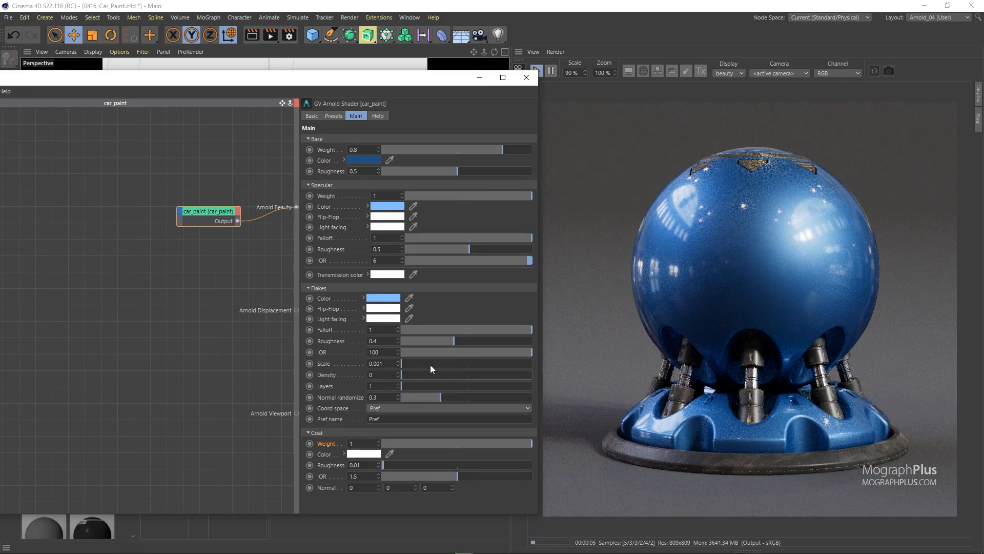
{"action": "left_click_drag", "start_coordinate": [408, 441], "coordinate": [379, 443]}
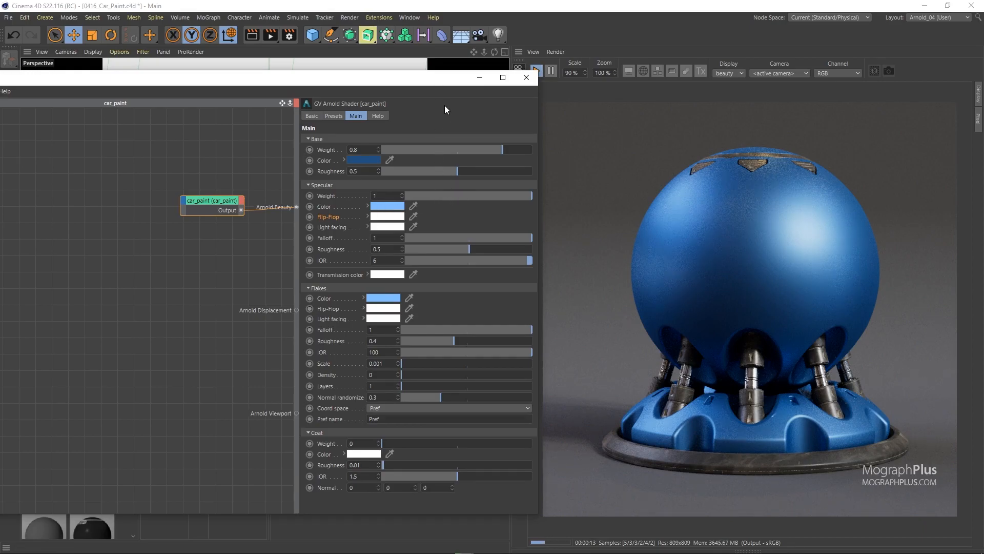
Add a ramp_rgb node to the car_paint material's node graph.
{"action": "left_click_drag", "start_coordinate": [436, 85], "coordinate": [458, 144]}
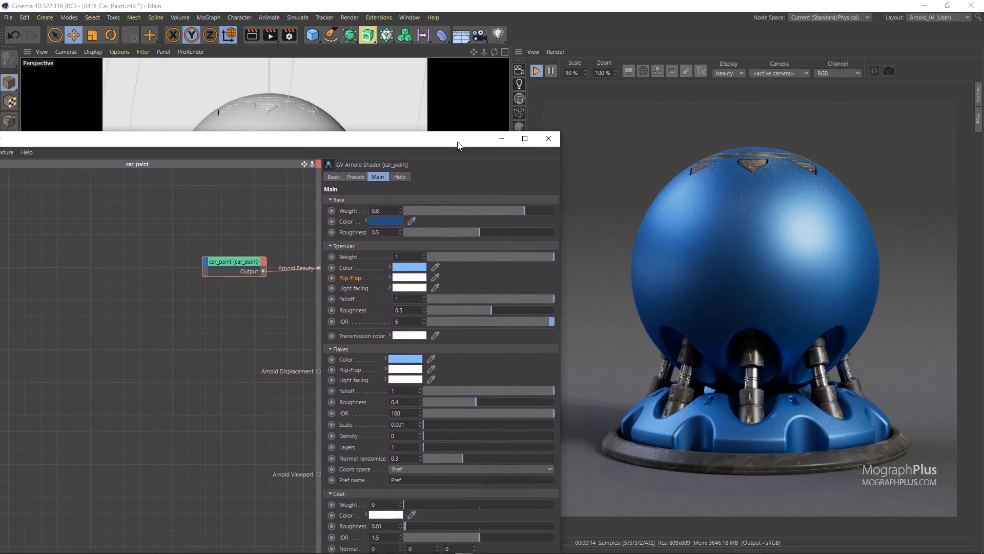
{"action": "left_click", "coordinate": [142, 295]}
{"action": "key", "text": "Tab"}
{"action": "type", "text": "RAMP"}
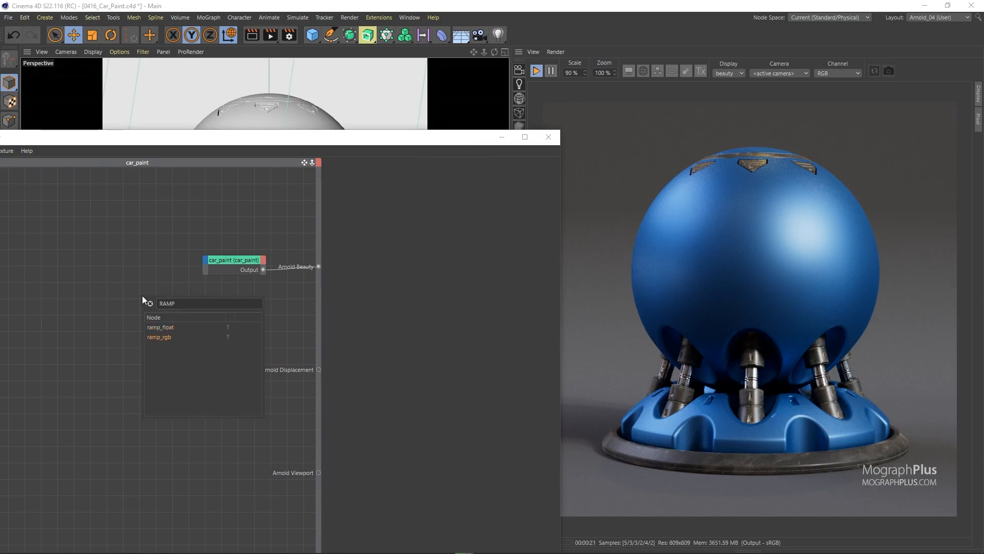
{"action": "key", "text": "Down"}
{"action": "key", "text": "Return"}
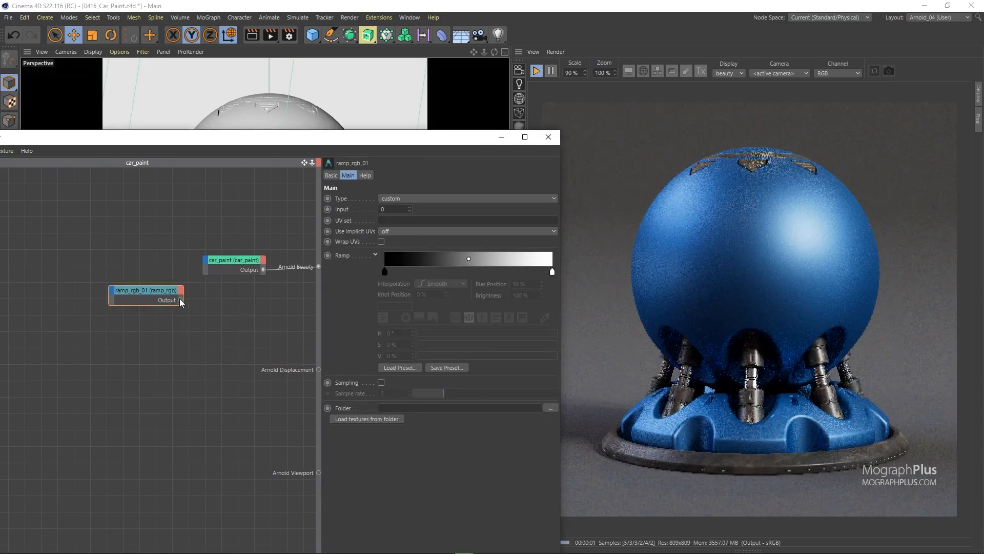
Connect the ramp_rgb output to the Specular Flip-Flop input of the car_paint node.
{"action": "left_click_drag", "start_coordinate": [200, 260], "coordinate": [206, 259]}
{"action": "mouse_move", "coordinate": [254, 275]}
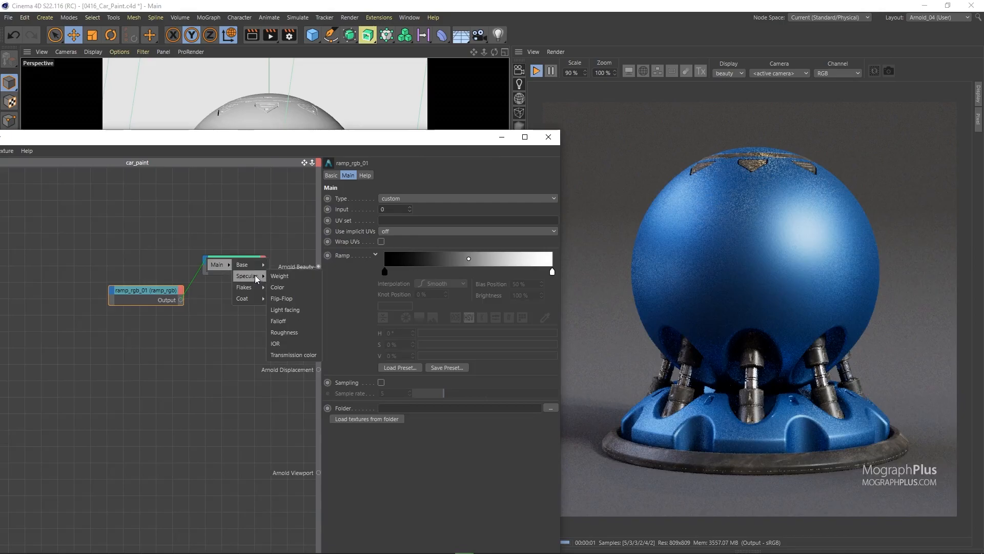
{"action": "left_click", "coordinate": [296, 298]}
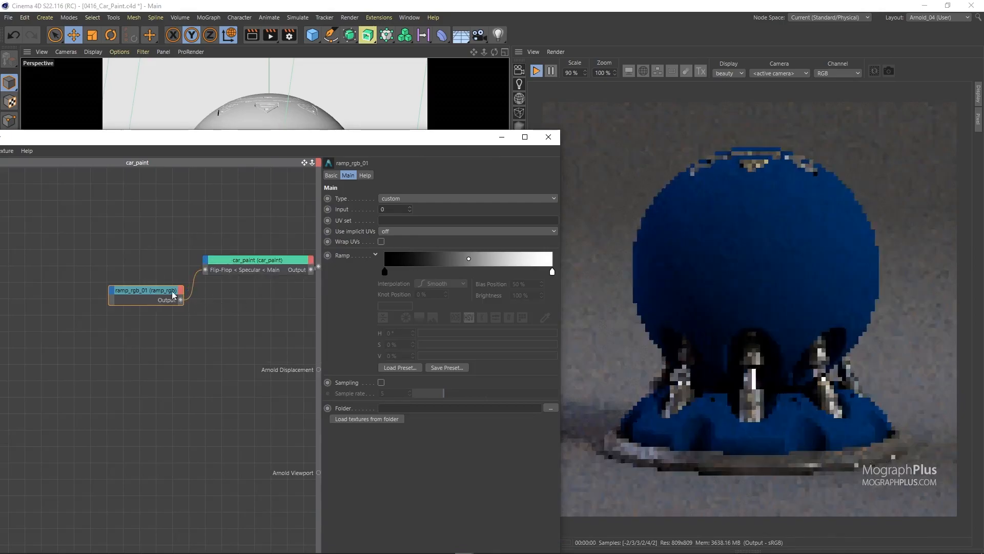
Set the ramp type to u and color its black start knot red with saturation 100% and value 99%.
{"action": "left_click", "coordinate": [407, 198]}
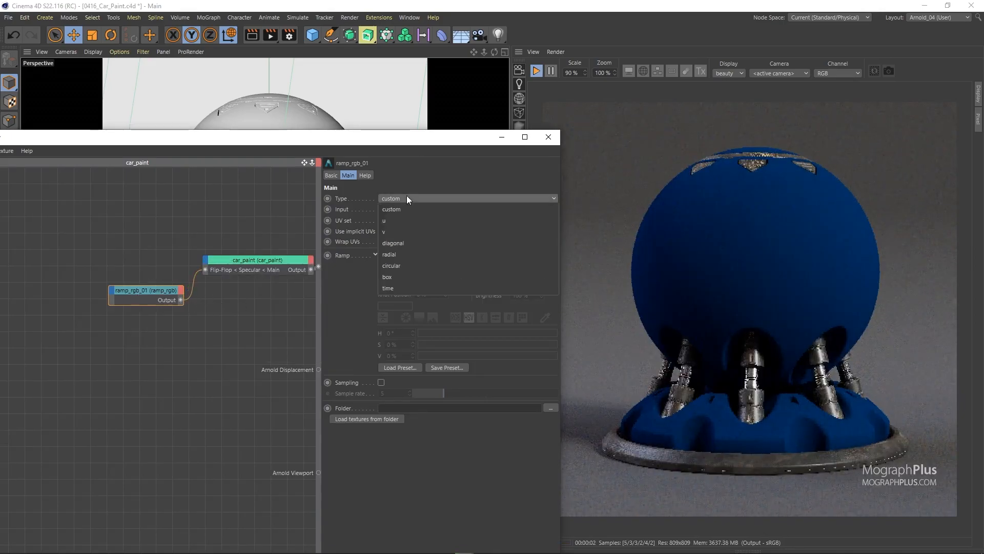
{"action": "left_click", "coordinate": [410, 227]}
{"action": "double_click", "coordinate": [386, 272]}
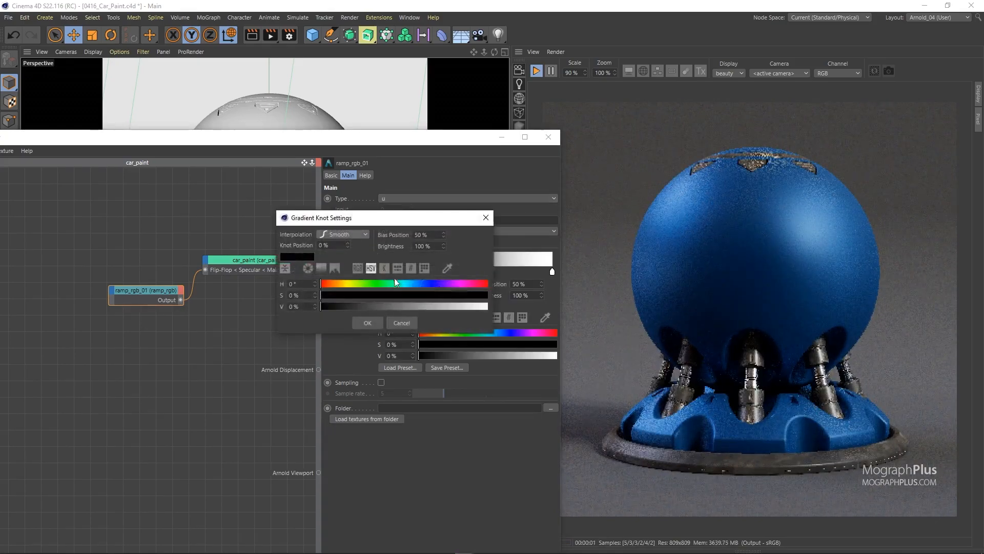
{"action": "left_click", "coordinate": [487, 295]}
{"action": "left_click", "coordinate": [486, 306]}
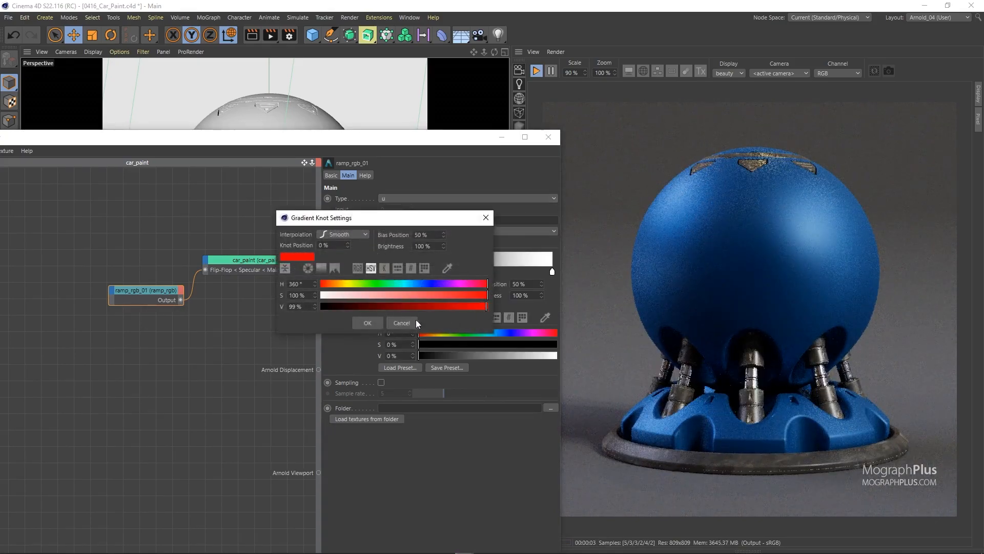
{"action": "left_click", "coordinate": [362, 325]}
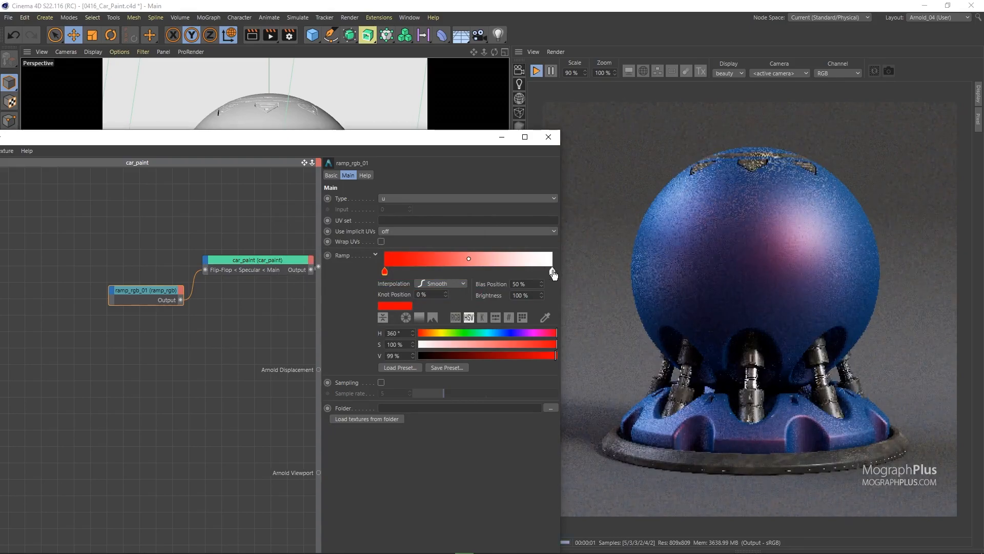
Color the ramp's white end knot yellow with hue 58° and saturation 100%.
{"action": "left_click", "coordinate": [551, 272]}
{"action": "left_click_drag", "start_coordinate": [428, 335], "coordinate": [441, 337]}
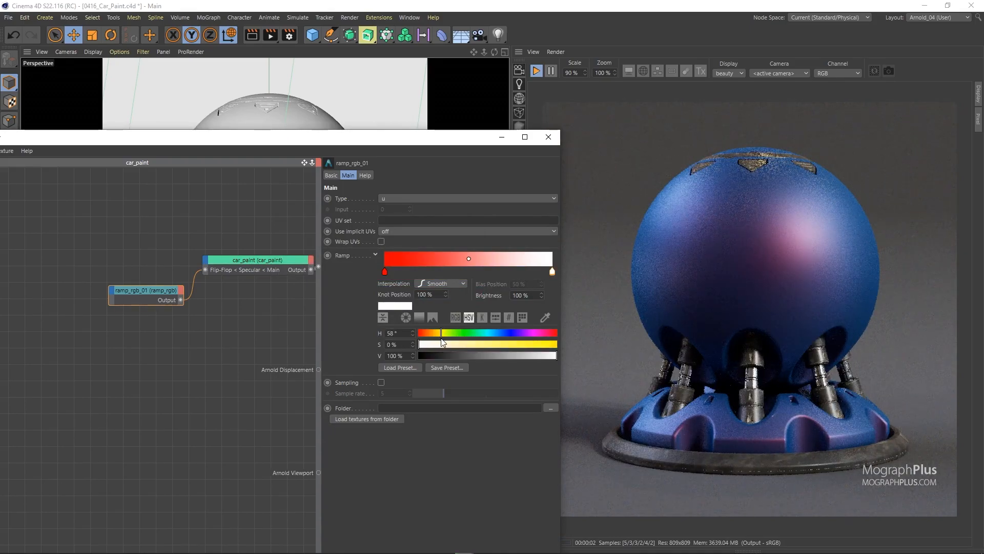
{"action": "left_click_drag", "start_coordinate": [533, 347], "coordinate": [575, 343]}
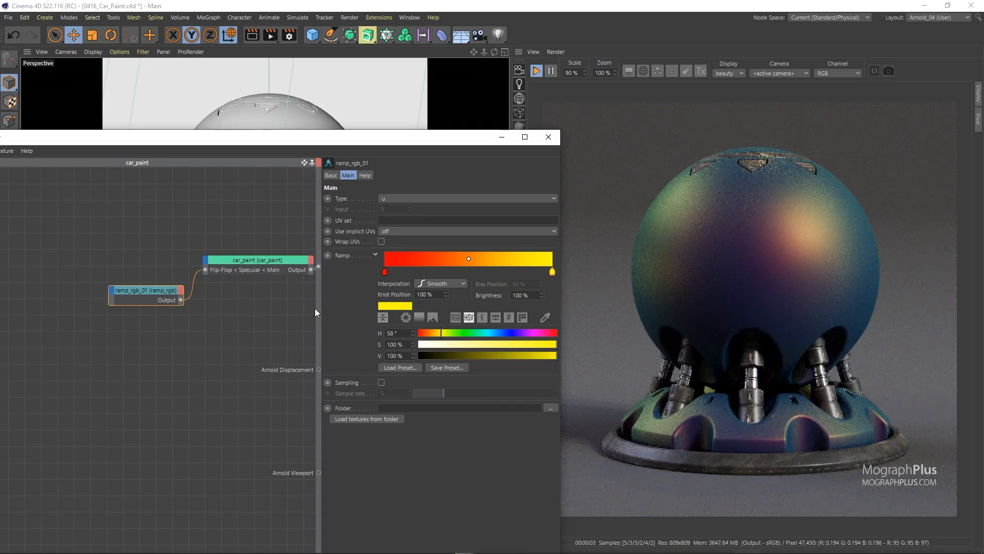
Try a Specular roughness of 0.21 on the car_paint node and return it to 0.5.
{"action": "left_click", "coordinate": [244, 262]}
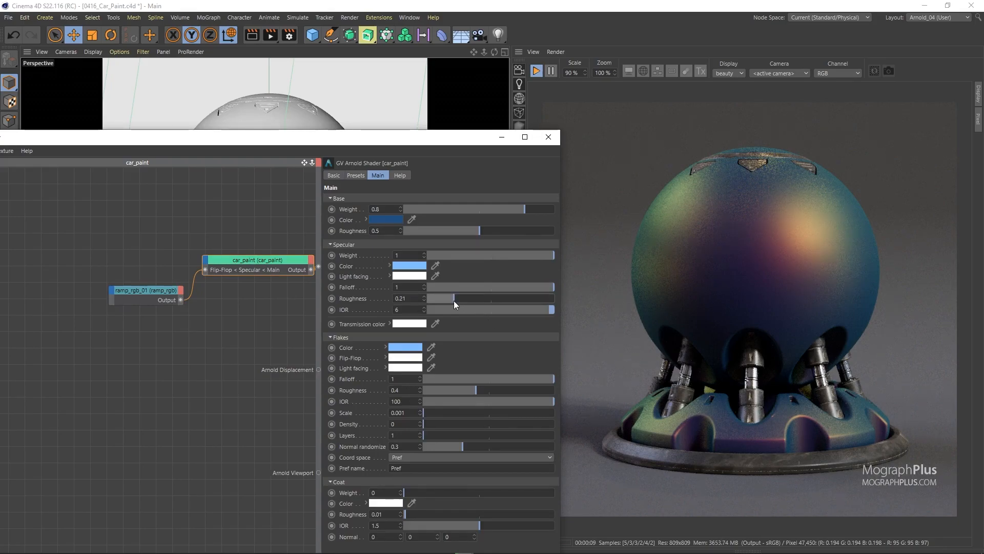
{"action": "left_click", "coordinate": [454, 299]}
{"action": "left_click_drag", "start_coordinate": [453, 300], "coordinate": [491, 299]}
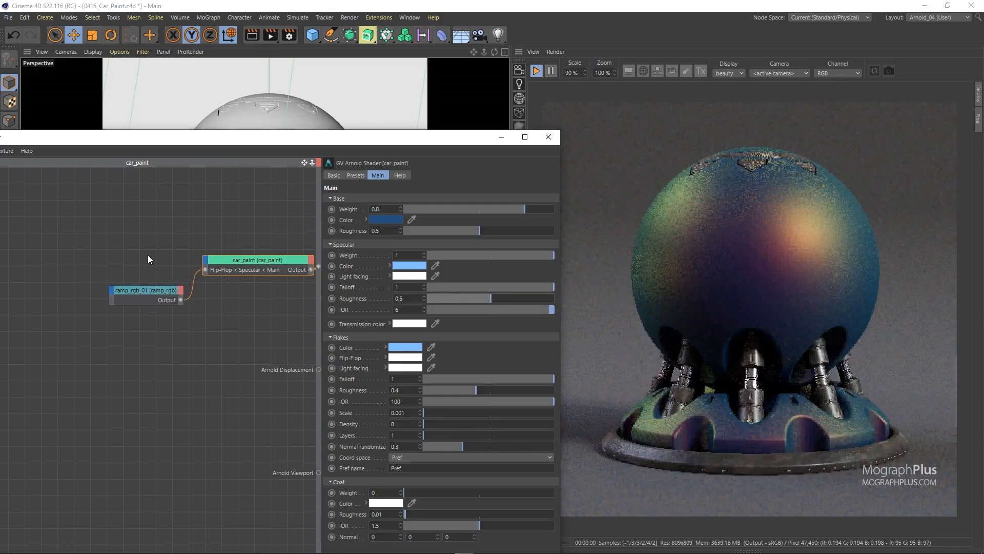
Add a middle knot at about 51% of the ramp and color it blue with hue 236°.
{"action": "left_click", "coordinate": [149, 300]}
{"action": "left_click", "coordinate": [471, 266]}
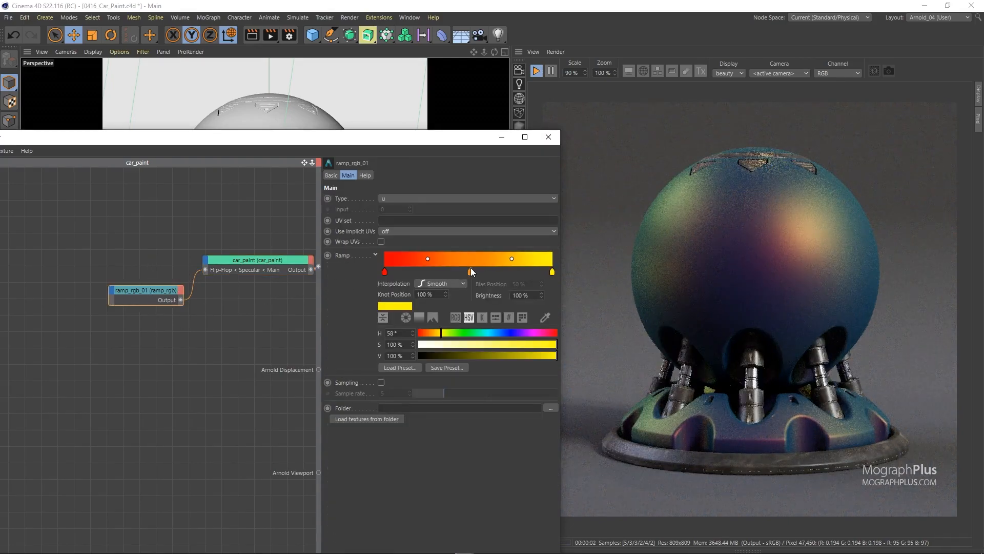
{"action": "left_click", "coordinate": [509, 333]}
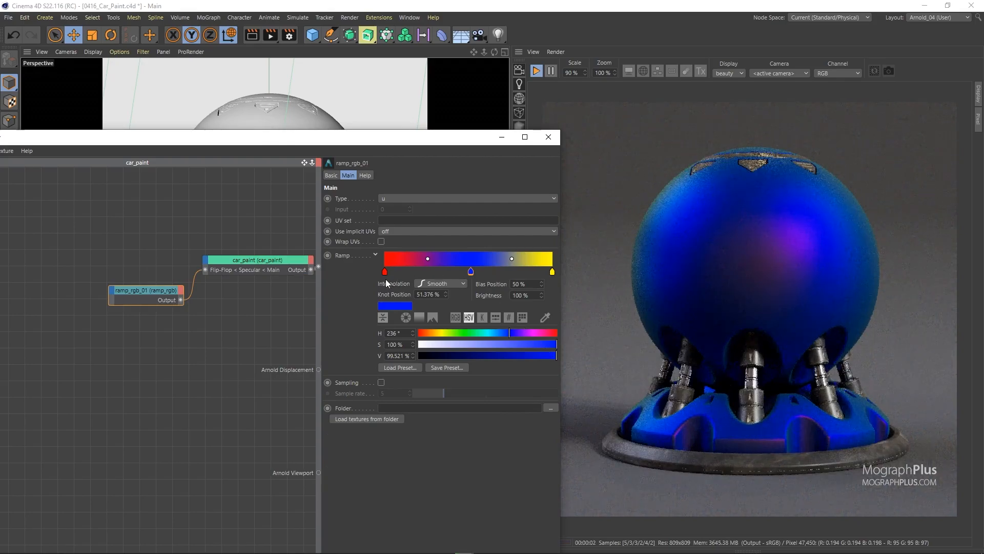
Try shifting the red and yellow ramp knots inward, return them to the ends and remove the blue middle knot.
{"action": "left_click_drag", "start_coordinate": [384, 272], "coordinate": [430, 276]}
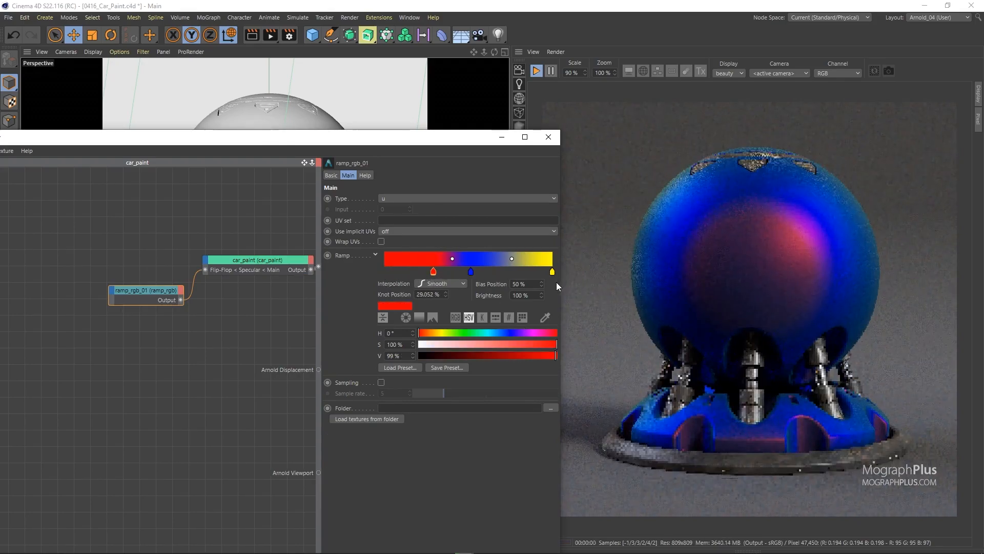
{"action": "left_click_drag", "start_coordinate": [552, 271], "coordinate": [473, 305]}
{"action": "left_click_drag", "start_coordinate": [451, 272], "coordinate": [384, 272]}
{"action": "left_click_drag", "start_coordinate": [478, 272], "coordinate": [554, 273]}
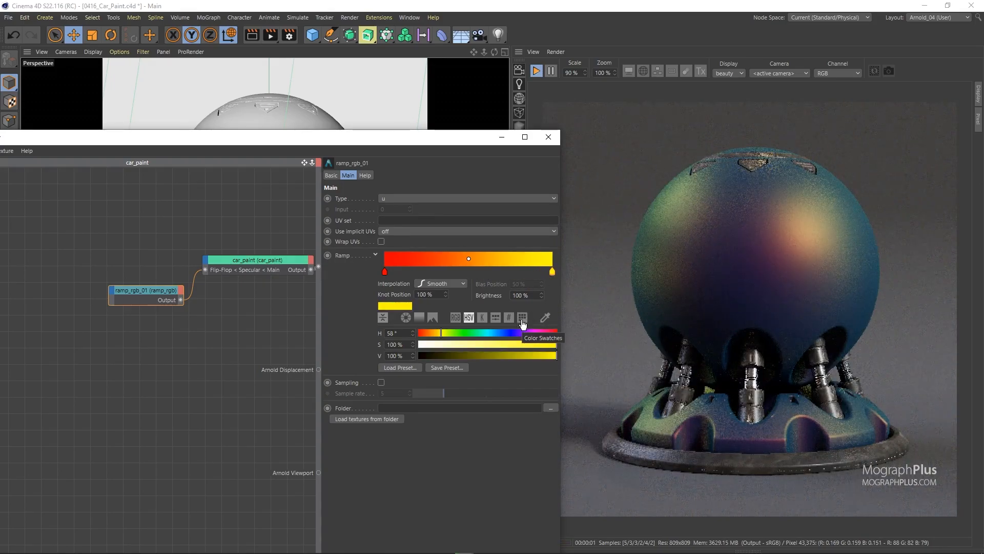
Recolor the ramp's start knot light blue and its end knot magenta with hue 307°.
{"action": "left_click", "coordinate": [493, 333]}
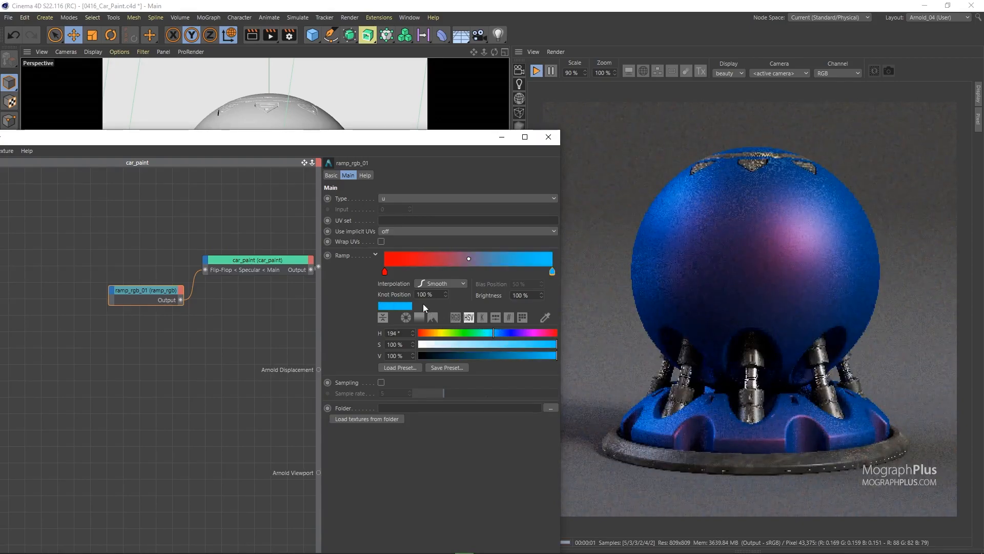
{"action": "left_click", "coordinate": [385, 271]}
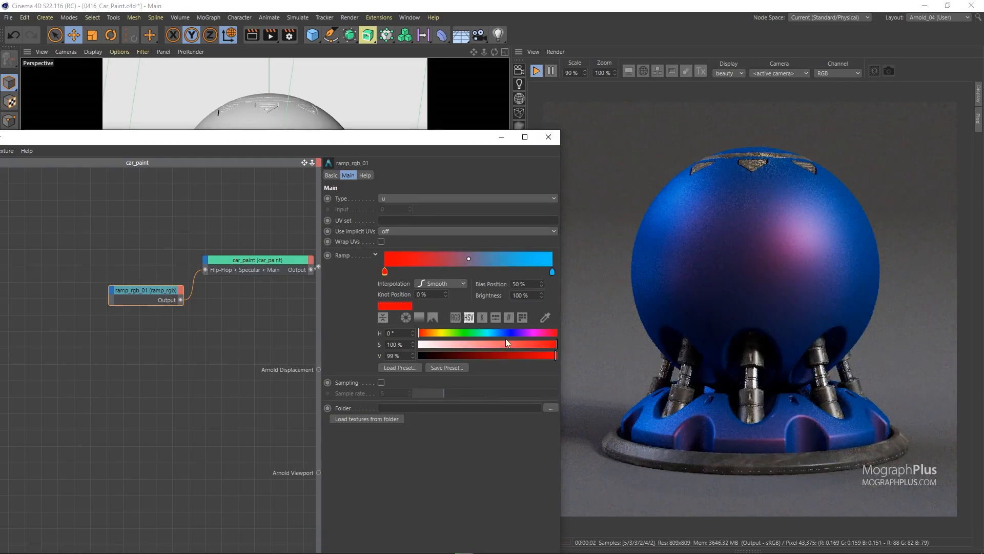
{"action": "left_click", "coordinate": [492, 333]}
{"action": "left_click", "coordinate": [552, 271]}
{"action": "left_click", "coordinate": [536, 332]}
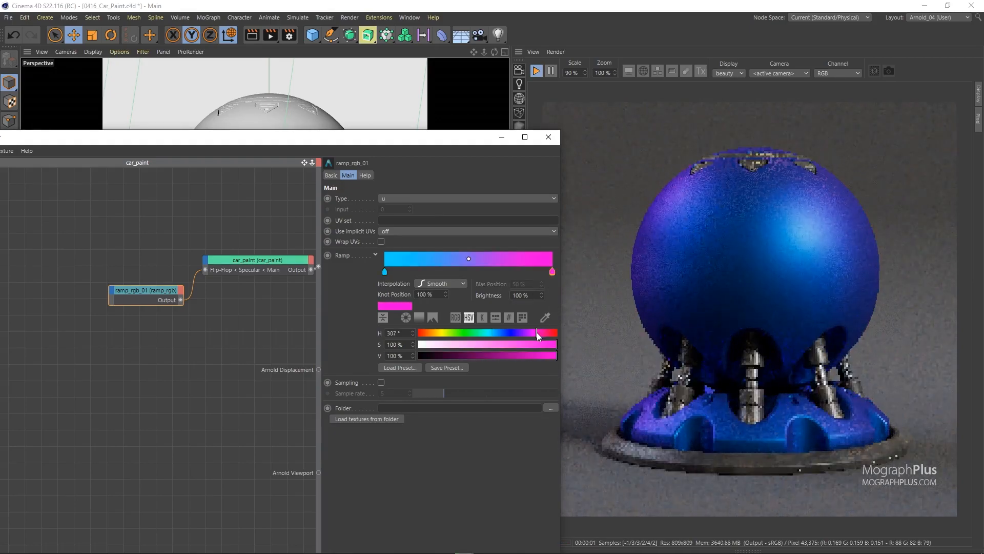
Set the car_paint Coat weight to 1 and the Specular Light facing color to green with hue 103° and saturation 100%.
{"action": "left_click", "coordinate": [271, 261]}
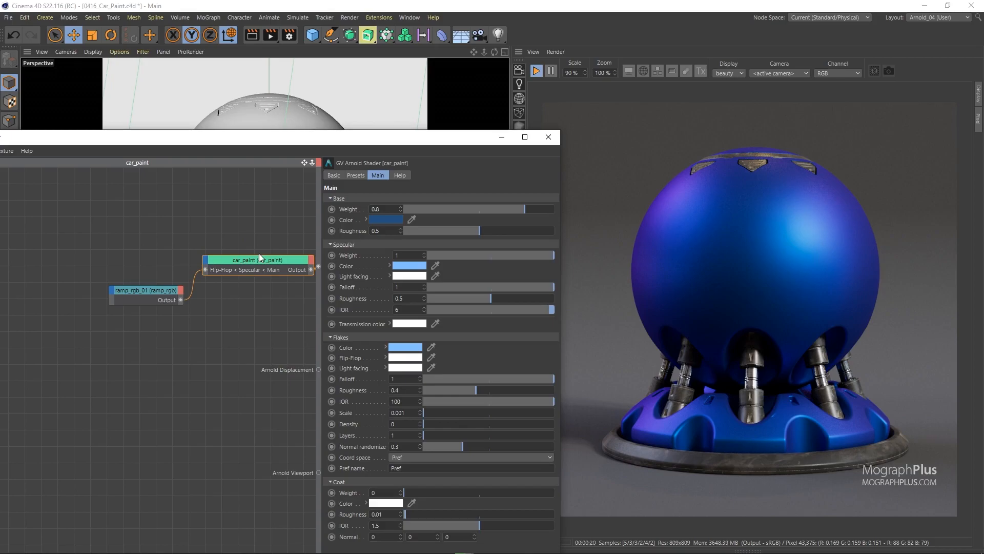
{"action": "left_click_drag", "start_coordinate": [531, 491], "coordinate": [572, 490]}
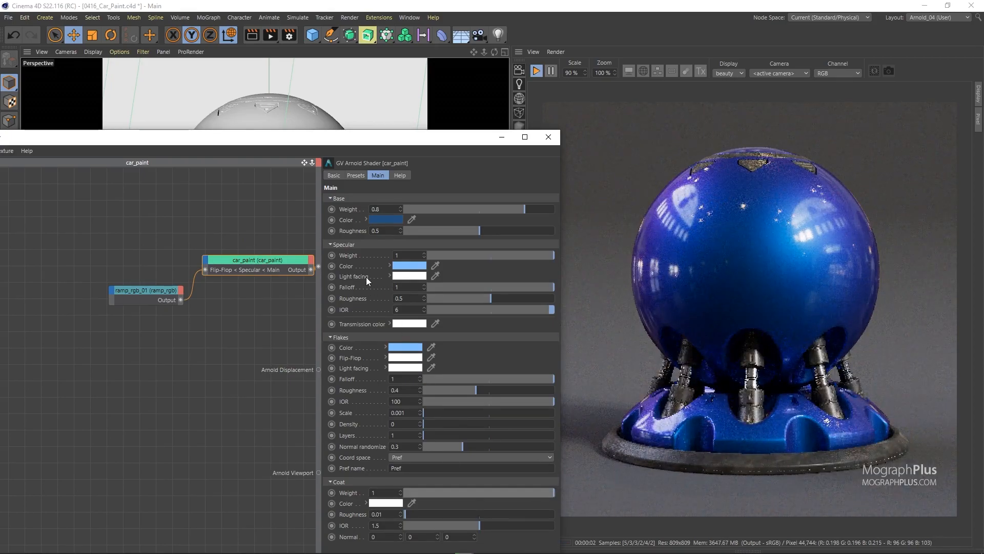
{"action": "left_click", "coordinate": [409, 276]}
{"action": "left_click_drag", "start_coordinate": [419, 276], "coordinate": [387, 276]}
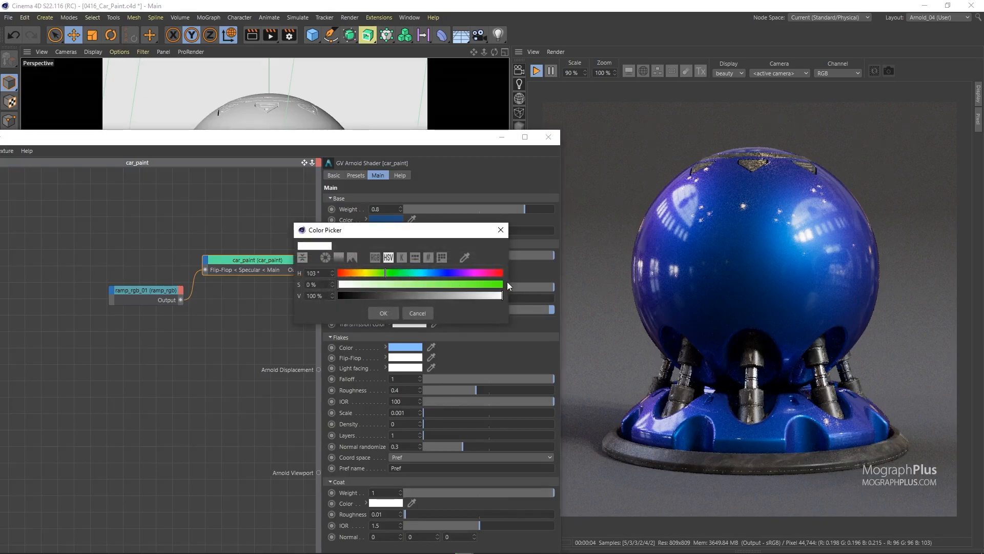
{"action": "left_click_drag", "start_coordinate": [488, 283], "coordinate": [521, 287]}
{"action": "left_click", "coordinate": [383, 312]}
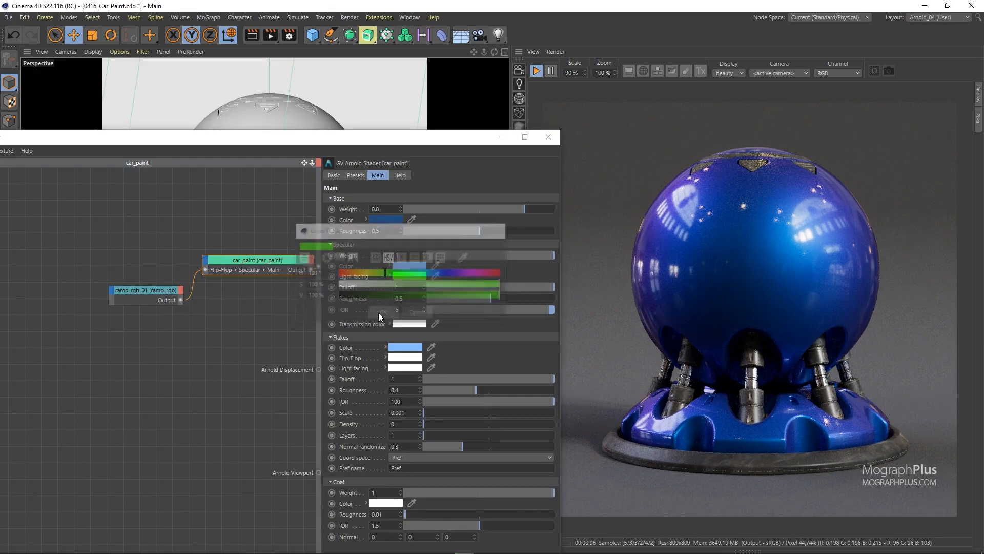
Lower the Specular Falloff of the car_paint shader to 0.35.
{"action": "left_click", "coordinate": [356, 289]}
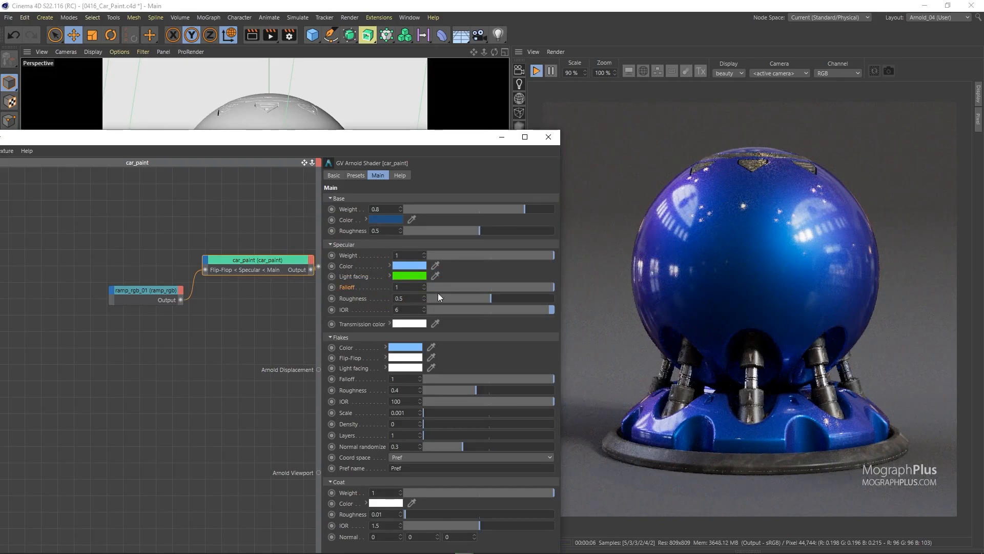
{"action": "mouse_move", "coordinate": [472, 288]}
{"action": "left_mouse_down"}
{"action": "mouse_move", "coordinate": [461, 288]}
{"action": "mouse_move", "coordinate": [471, 288]}
{"action": "left_mouse_up"}
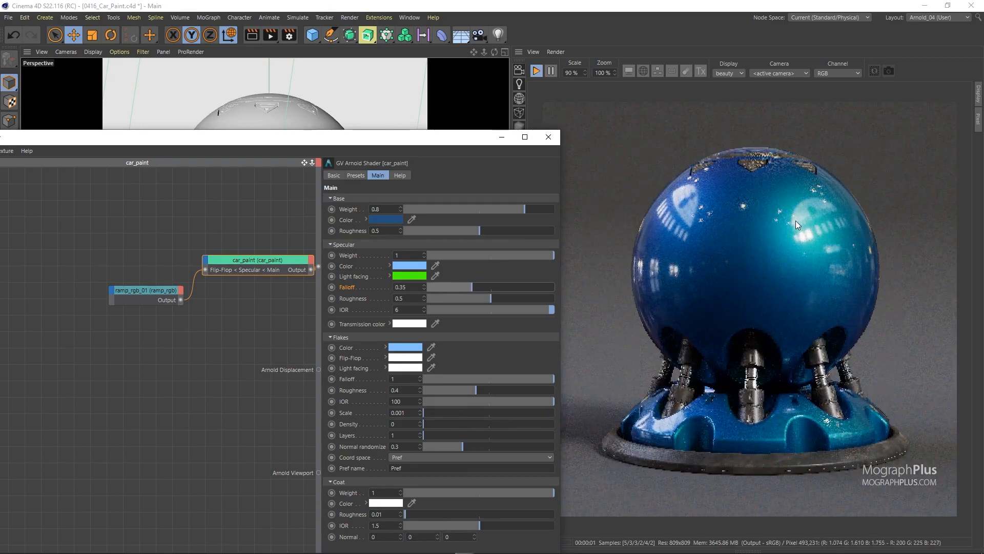
Uncover the object list, expand the Scene group and disable the Arnold Sky light.
{"action": "left_click_drag", "start_coordinate": [410, 144], "coordinate": [364, 509]}
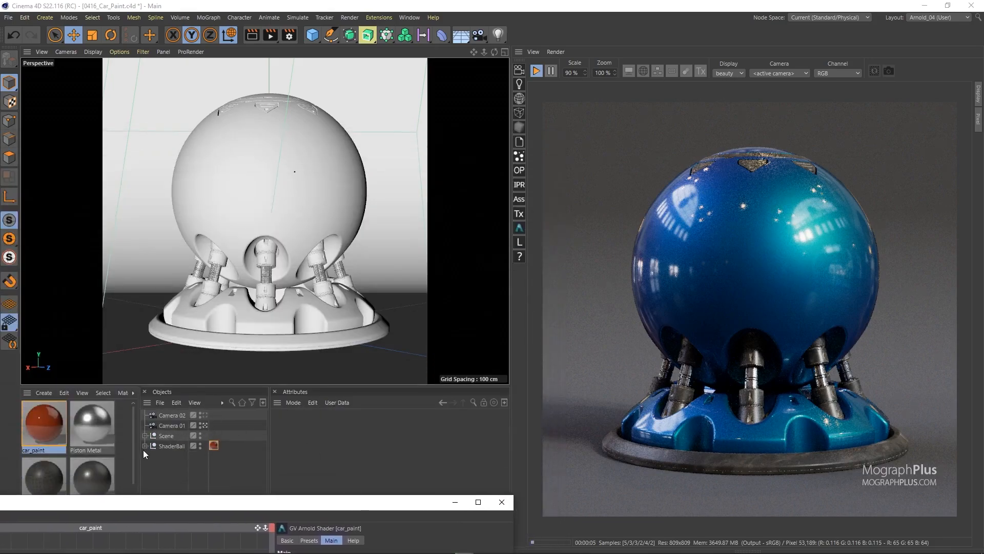
{"action": "left_click", "coordinate": [145, 435]}
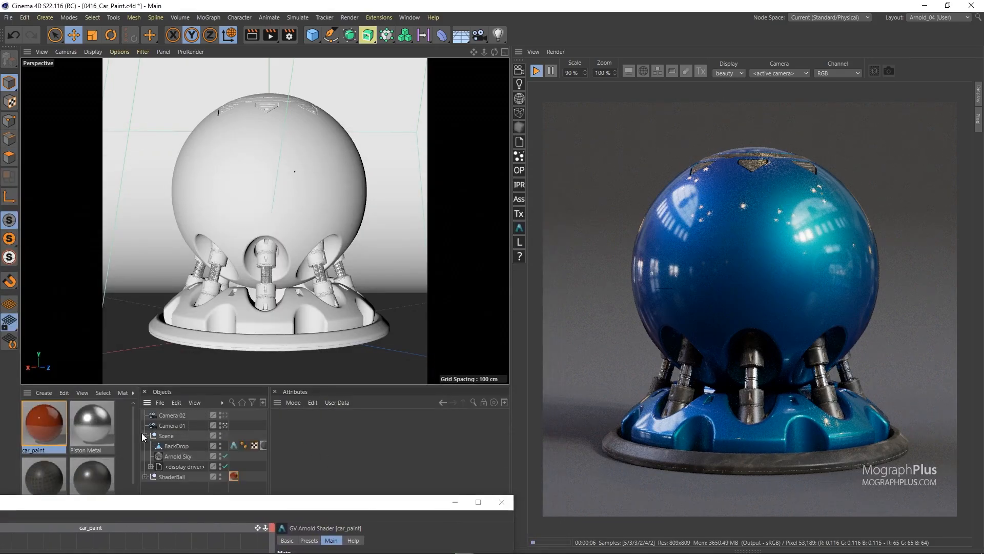
{"action": "left_click", "coordinate": [226, 456]}
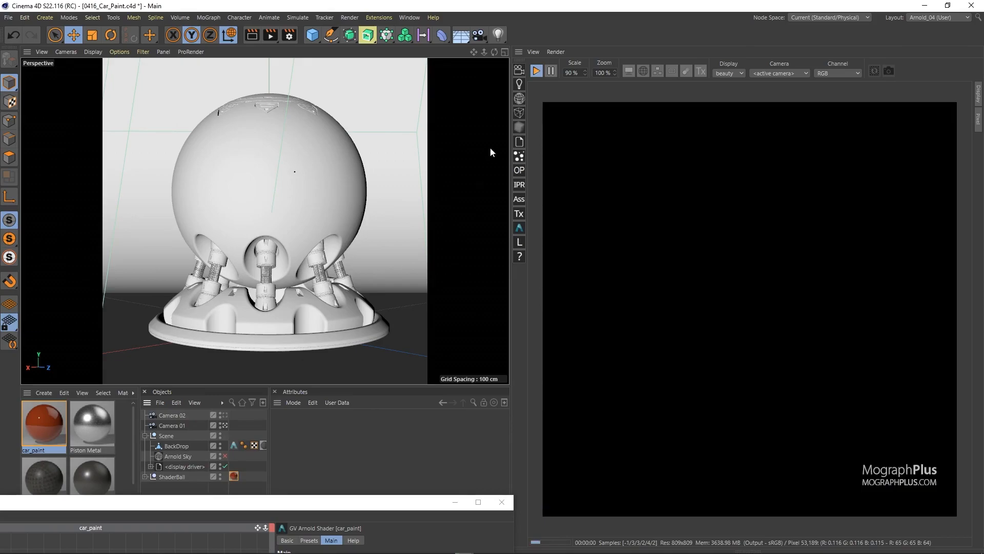
Add an Arnold point_light and move it out from the shader ball's centre to its side on the ground plane.
{"action": "left_click", "coordinate": [520, 84]}
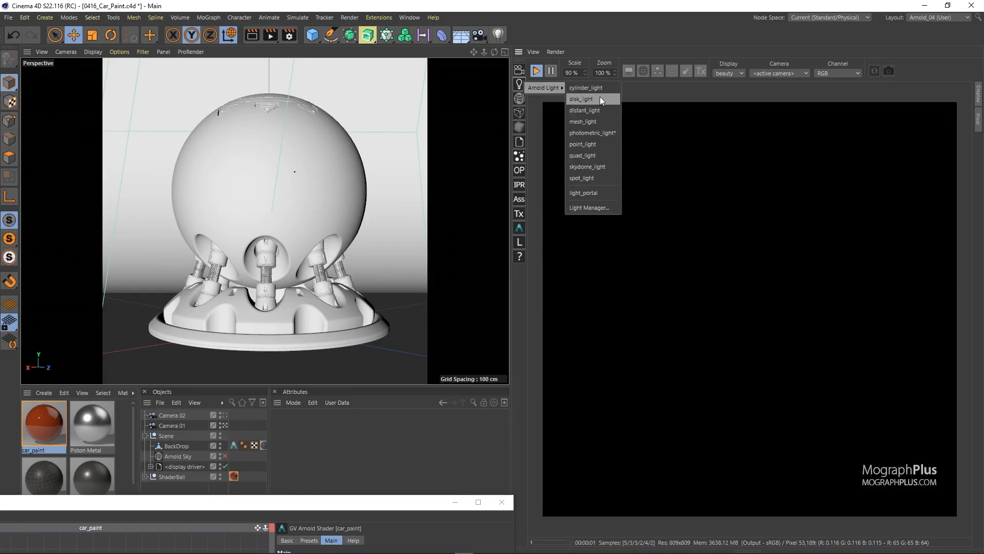
{"action": "left_click", "coordinate": [591, 147]}
{"action": "middle_click", "coordinate": [330, 171]}
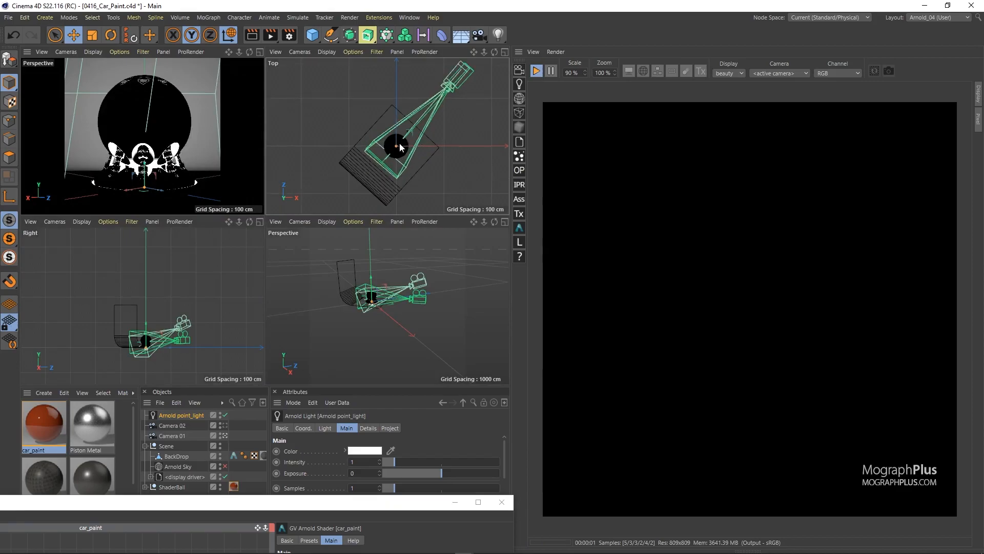
{"action": "scroll", "coordinate": [400, 142], "scroll_direction": "up", "scroll_amount": 3}
{"action": "left_click_drag", "start_coordinate": [410, 138], "coordinate": [373, 111]}
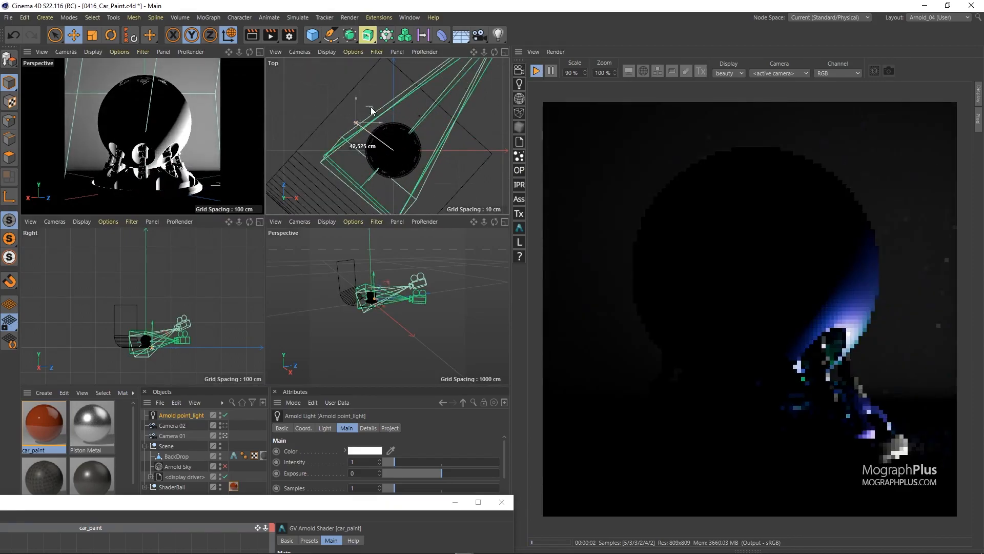
Raise the point light to the upper part of the shader ball and set its radius to 0.05 cm.
{"action": "scroll", "coordinate": [350, 279], "scroll_direction": "up", "scroll_amount": 5}
{"action": "middle_click_drag", "start_coordinate": [348, 277], "coordinate": [361, 294], "text": "alt"}
{"action": "scroll", "coordinate": [361, 293], "scroll_direction": "up", "scroll_amount": 2}
{"action": "scroll", "coordinate": [360, 293], "scroll_direction": "down", "scroll_amount": 2}
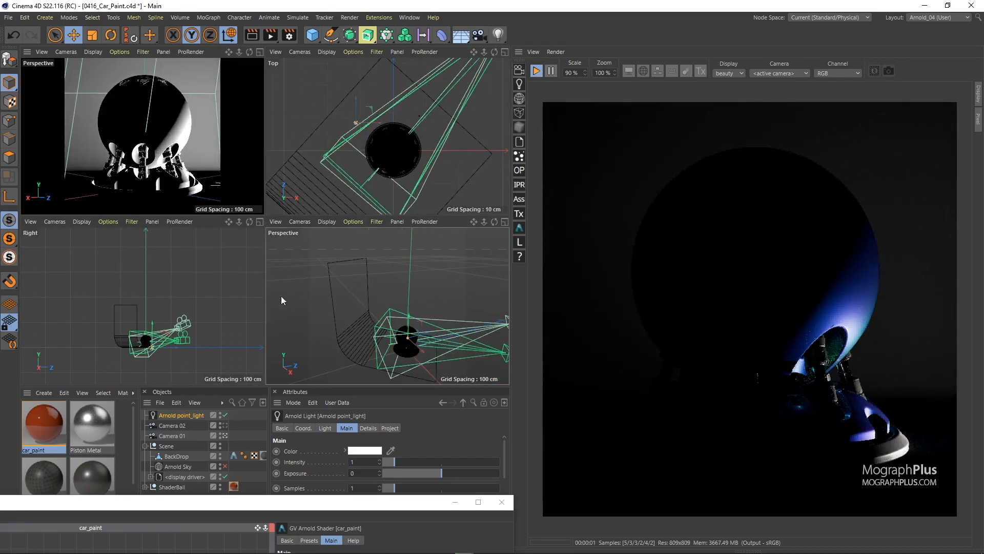
{"action": "left_click_drag", "start_coordinate": [156, 327], "coordinate": [156, 312]}
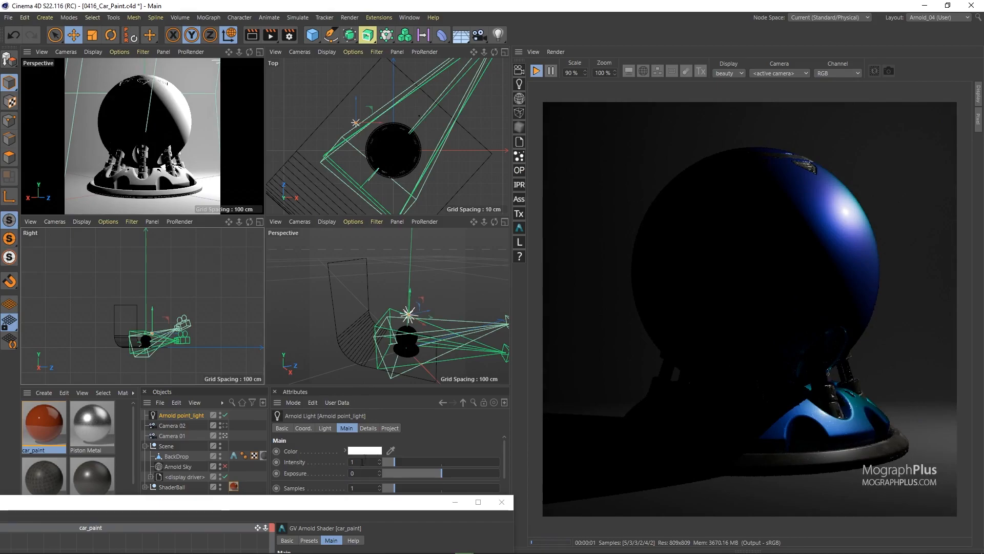
{"action": "scroll", "coordinate": [337, 472], "scroll_direction": "down", "scroll_amount": 2}
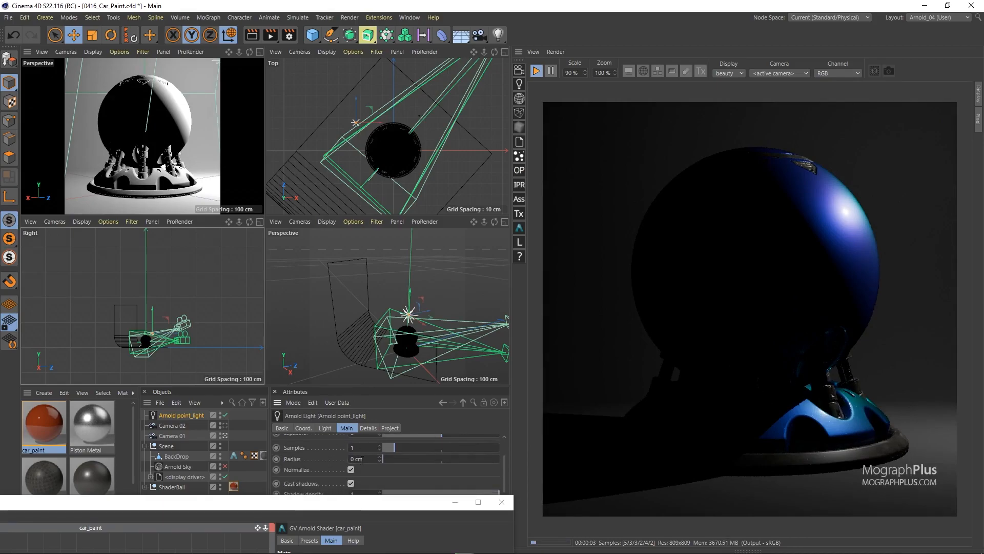
{"action": "key", "text": "Return"}
Set the render view's camera to Camera 01 and move the point light horizontally toward the front of the shader ball.
{"action": "left_click", "coordinate": [765, 74]}
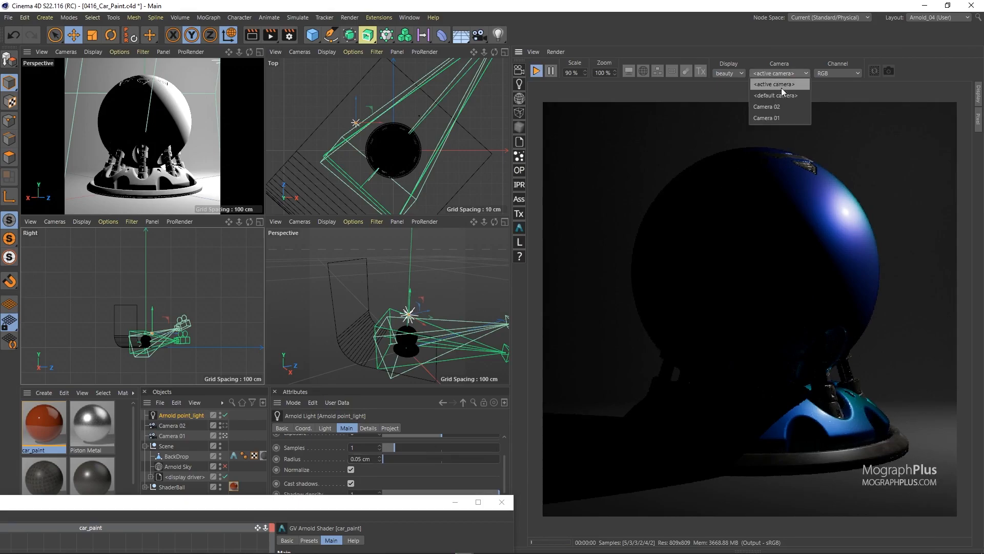
{"action": "left_click", "coordinate": [792, 117]}
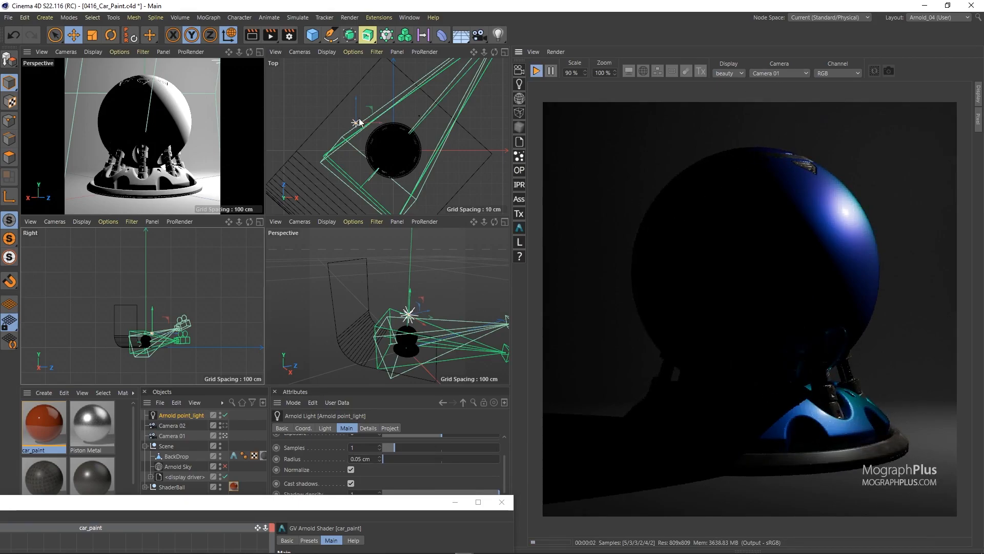
{"action": "left_click_drag", "start_coordinate": [373, 109], "coordinate": [407, 104]}
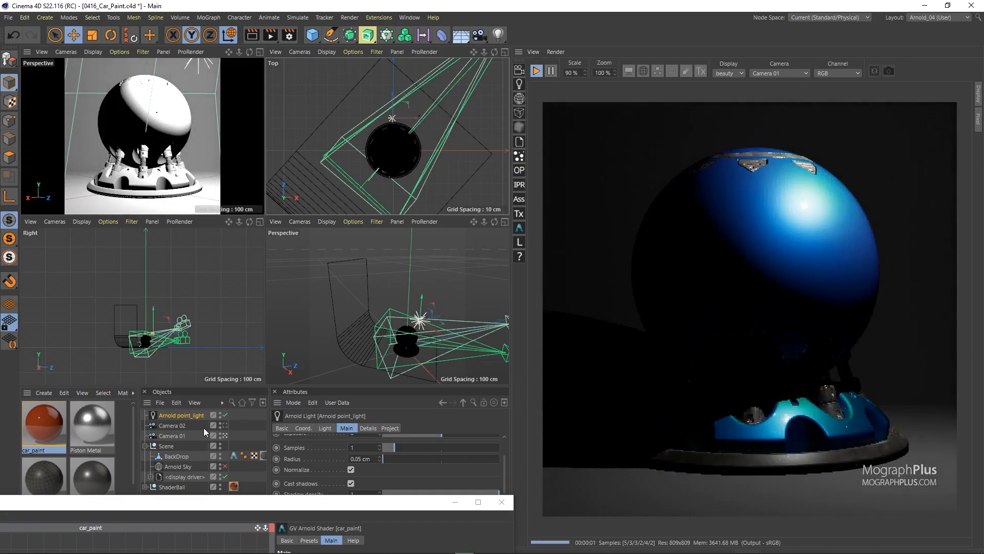
Disable the Arnold point light, re-enable the Arnold Sky light and collapse the Scene group.
{"action": "left_click", "coordinate": [225, 415]}
{"action": "left_click", "coordinate": [224, 466]}
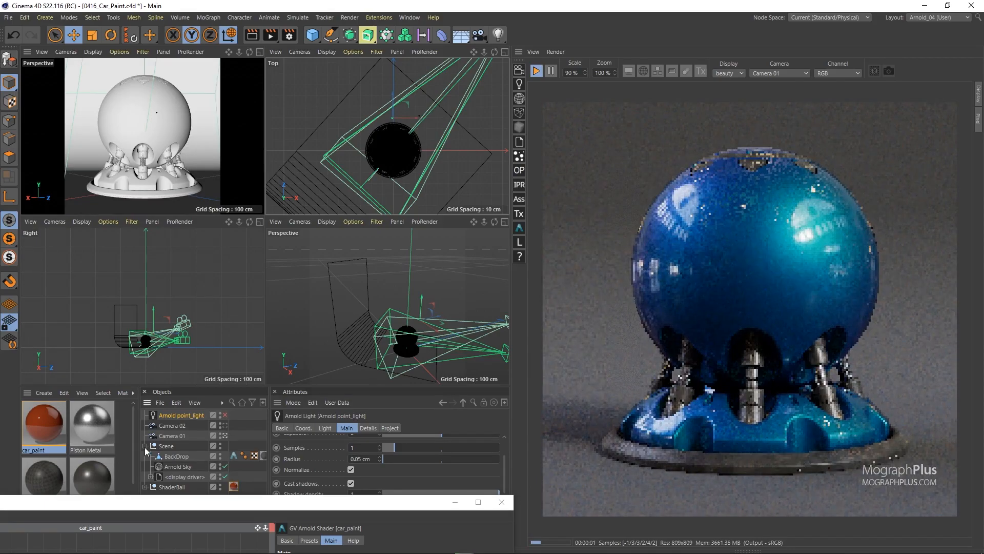
{"action": "left_click", "coordinate": [145, 447]}
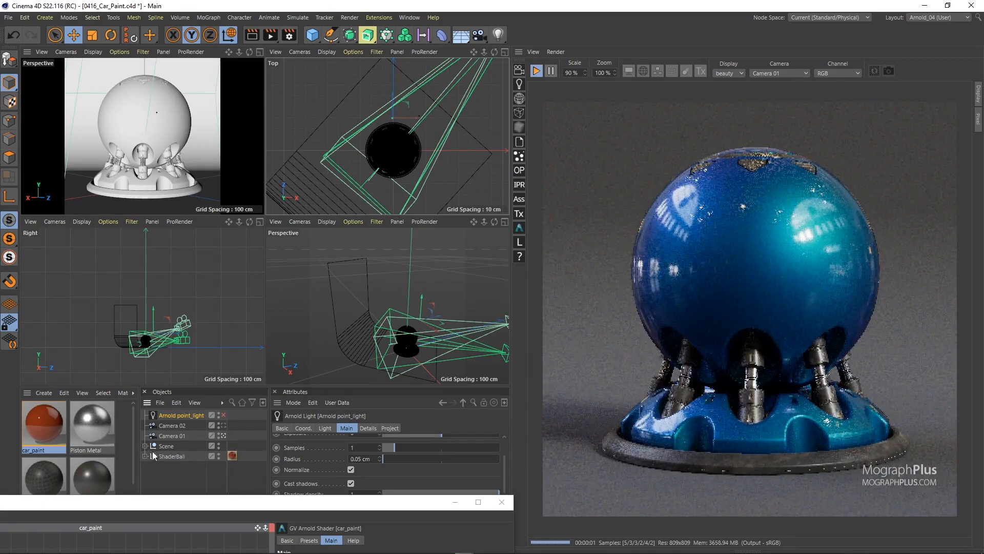
Bring back the car_paint shader settings, test Specular Falloff at 1 and 0, and settle on 0.3.
{"action": "left_click_drag", "start_coordinate": [257, 504], "coordinate": [291, 89]}
{"action": "middle_click", "coordinate": [235, 103]}
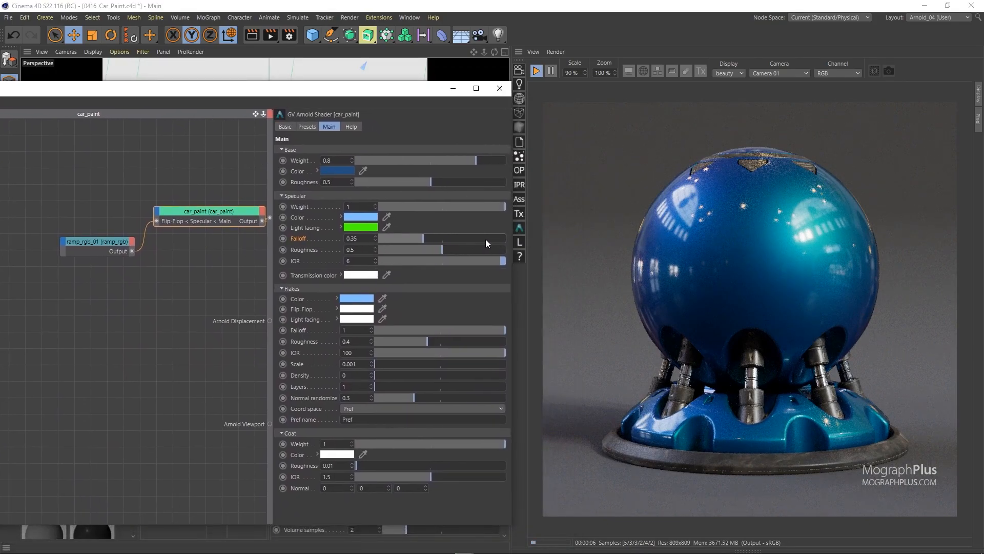
{"action": "left_click_drag", "start_coordinate": [491, 240], "coordinate": [507, 240]}
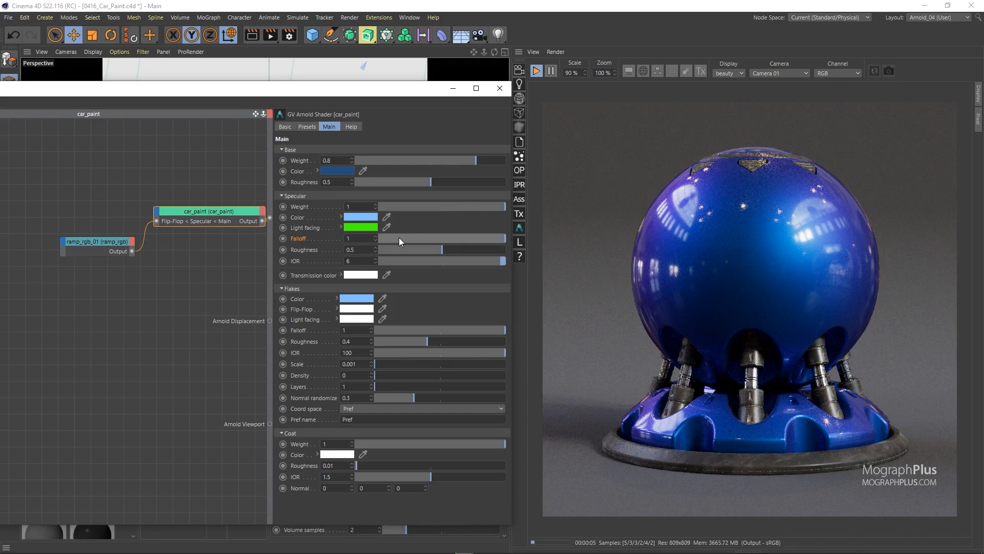
{"action": "left_click_drag", "start_coordinate": [398, 238], "coordinate": [352, 240]}
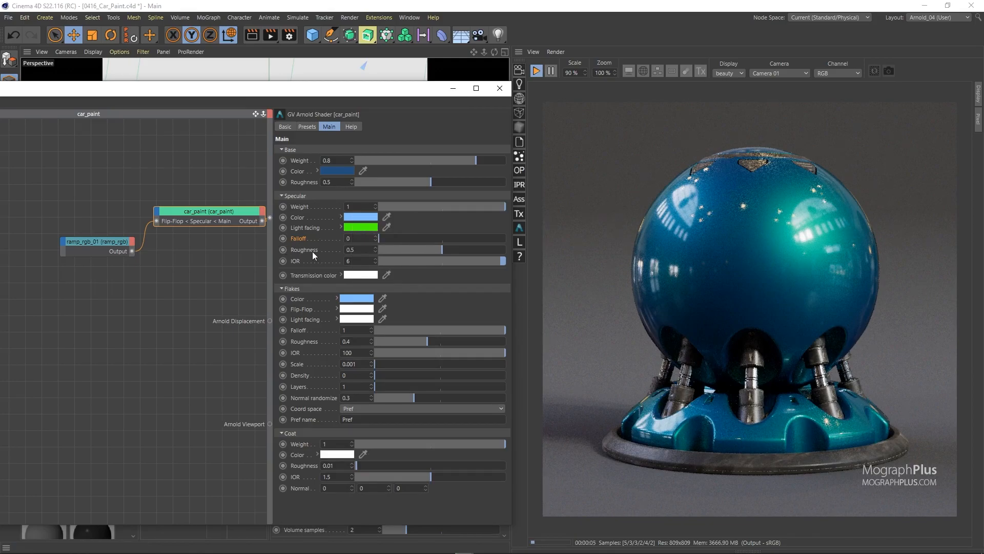
{"action": "left_click_drag", "start_coordinate": [407, 239], "coordinate": [417, 239]}
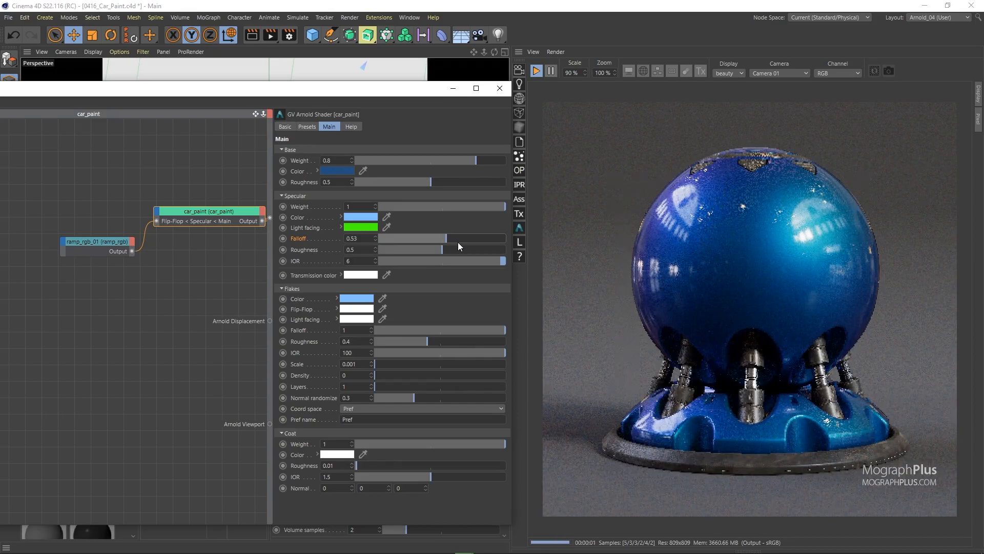
{"action": "left_click_drag", "start_coordinate": [432, 240], "coordinate": [416, 241]}
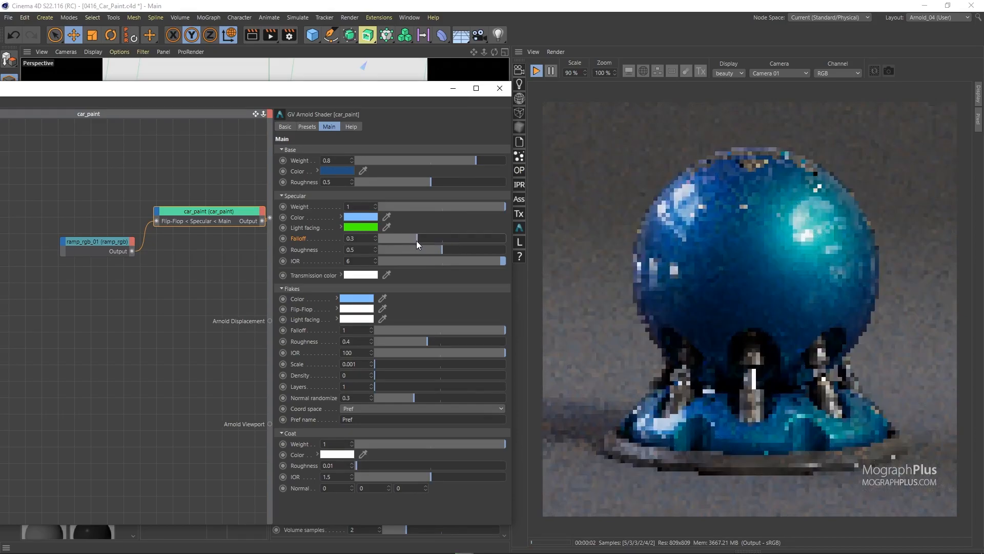
Set the Flakes Density to 0.4 and change the Flakes Color to white with saturation 0%.
{"action": "left_click", "coordinate": [363, 378]}
{"action": "type", "text": ".4"}
{"action": "key", "text": "Return"}
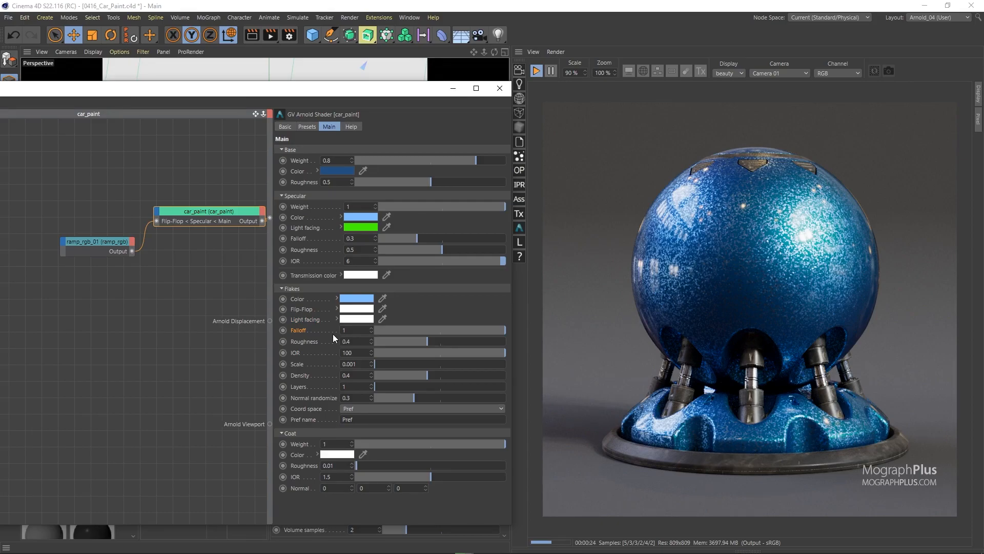
{"action": "left_click", "coordinate": [352, 301]}
{"action": "left_click_drag", "start_coordinate": [368, 306], "coordinate": [288, 307]}
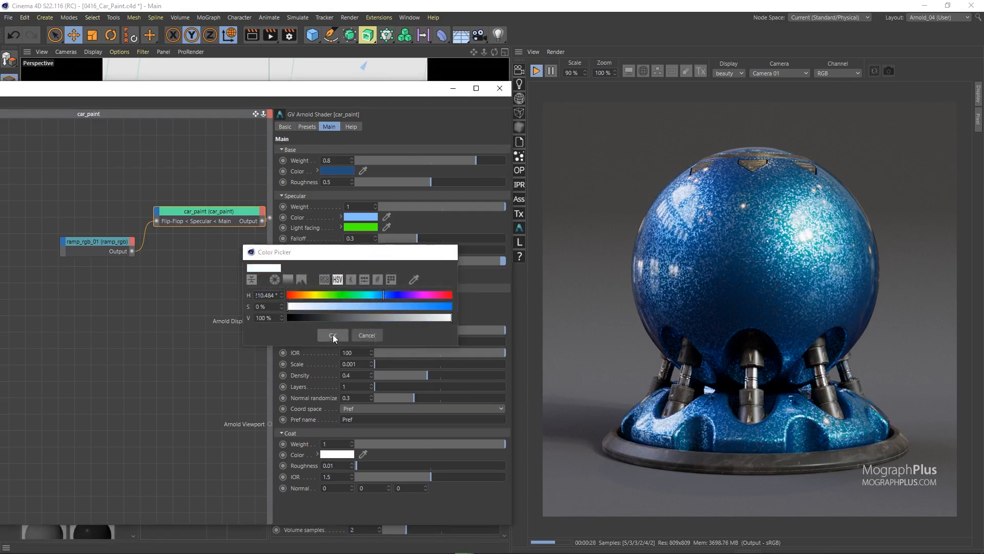
{"action": "left_click", "coordinate": [333, 335]}
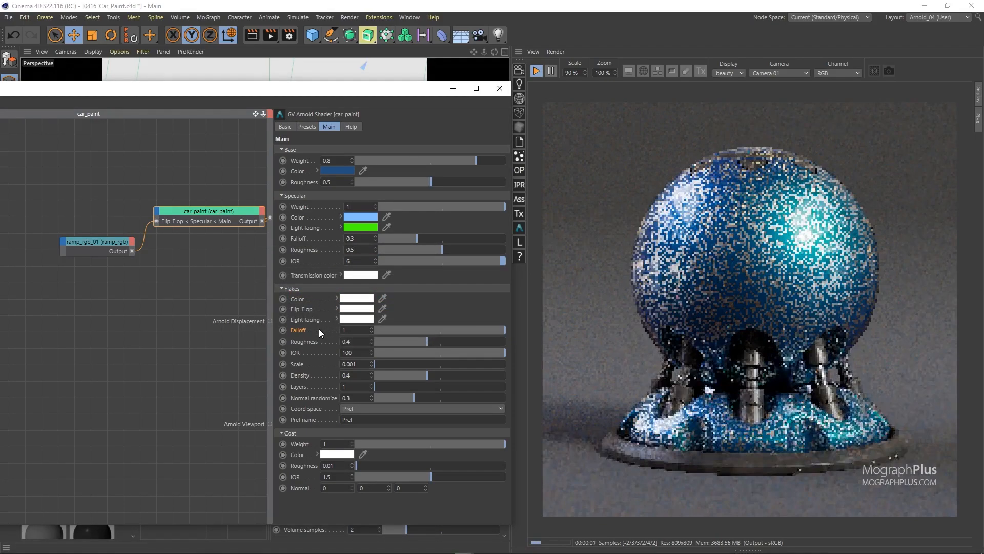
Connect the output of the ramp_rgb node to the Flakes Flip-Flop input of the car_paint node.
{"action": "left_click", "coordinate": [129, 250]}
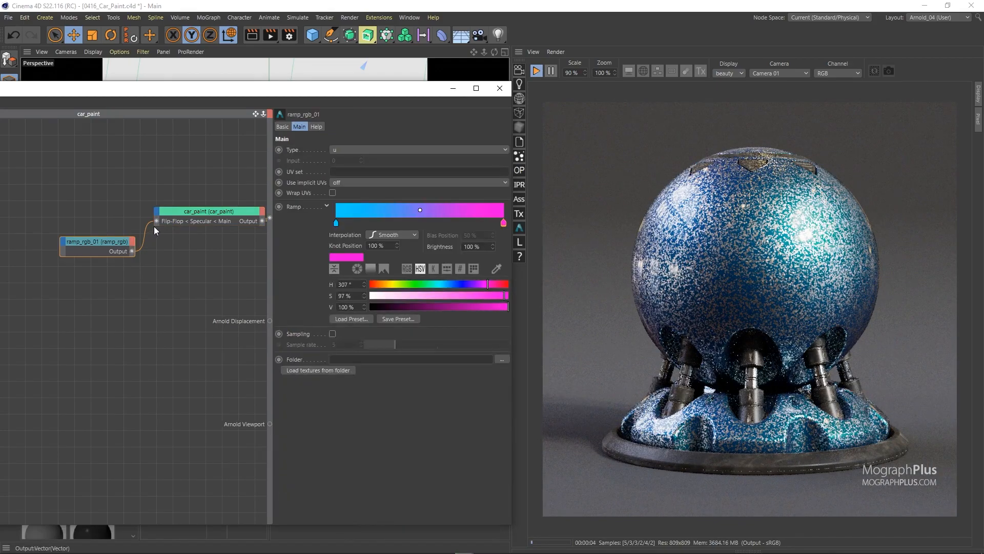
{"action": "left_click_drag", "start_coordinate": [156, 210], "coordinate": [157, 209]}
{"action": "mouse_move", "coordinate": [210, 229]}
{"action": "left_click", "coordinate": [241, 251]}
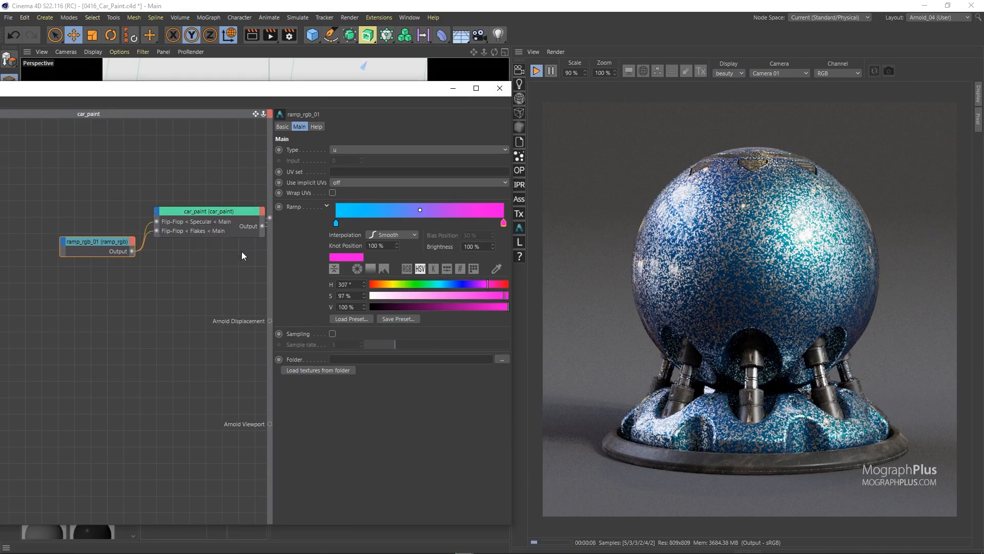
Copy the green Specular Light facing color to the Flakes Light facing color and set the Flakes Falloff to 0.32.
{"action": "left_click", "coordinate": [208, 211]}
{"action": "left_click_drag", "start_coordinate": [355, 226], "coordinate": [356, 312]}
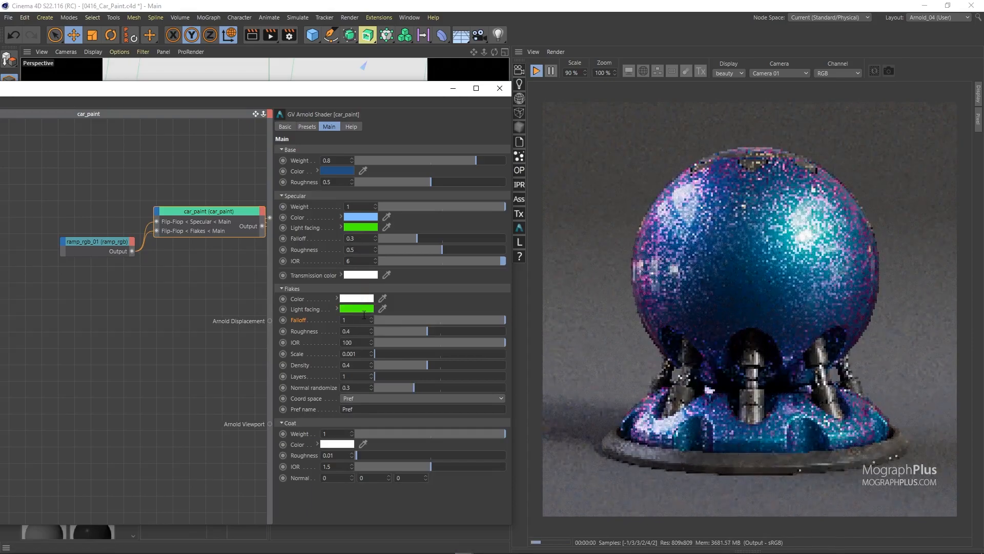
{"action": "left_click_drag", "start_coordinate": [422, 317], "coordinate": [417, 318]}
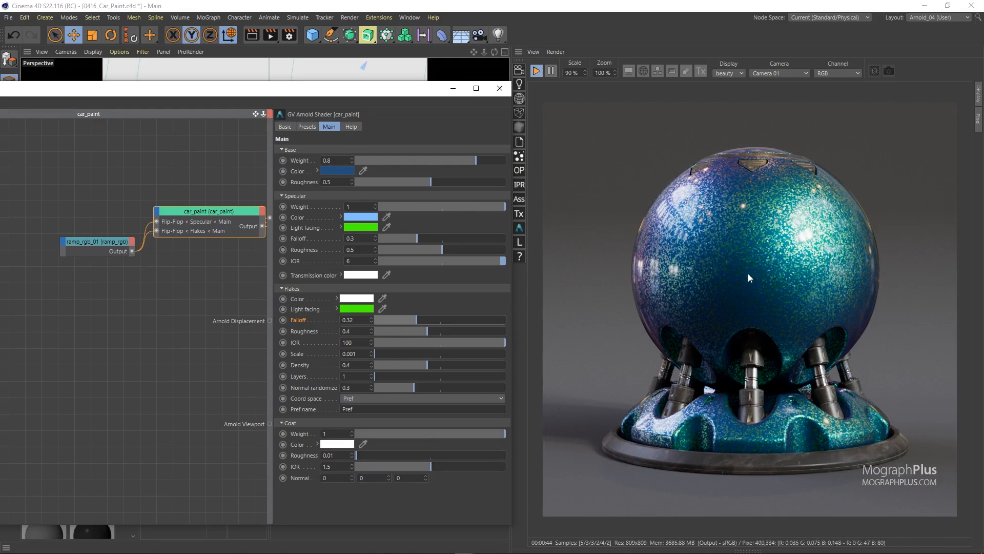
Review the ramp's colors and change the Flakes Color of car_paint to red with hue 0° and saturation 100%.
{"action": "left_click", "coordinate": [95, 246]}
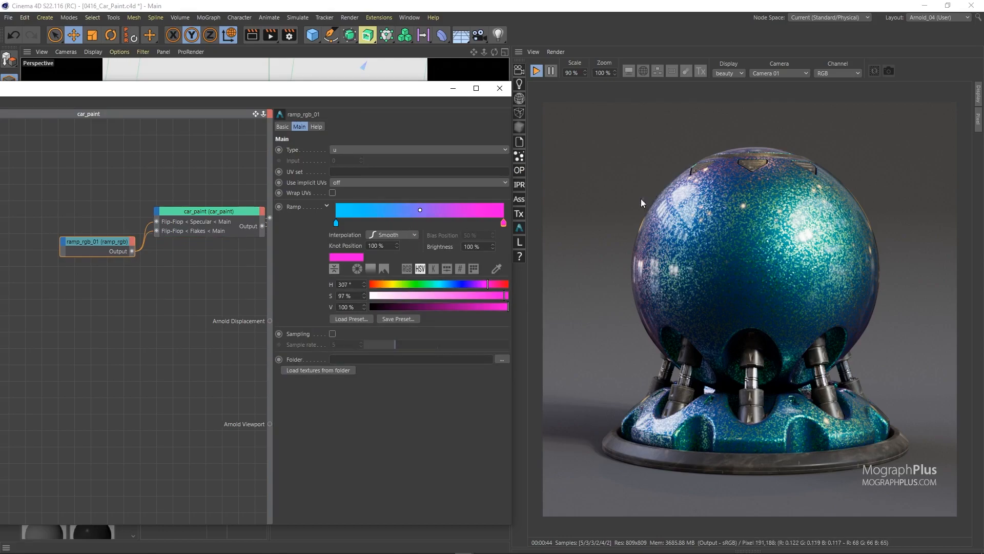
{"action": "left_click", "coordinate": [195, 213]}
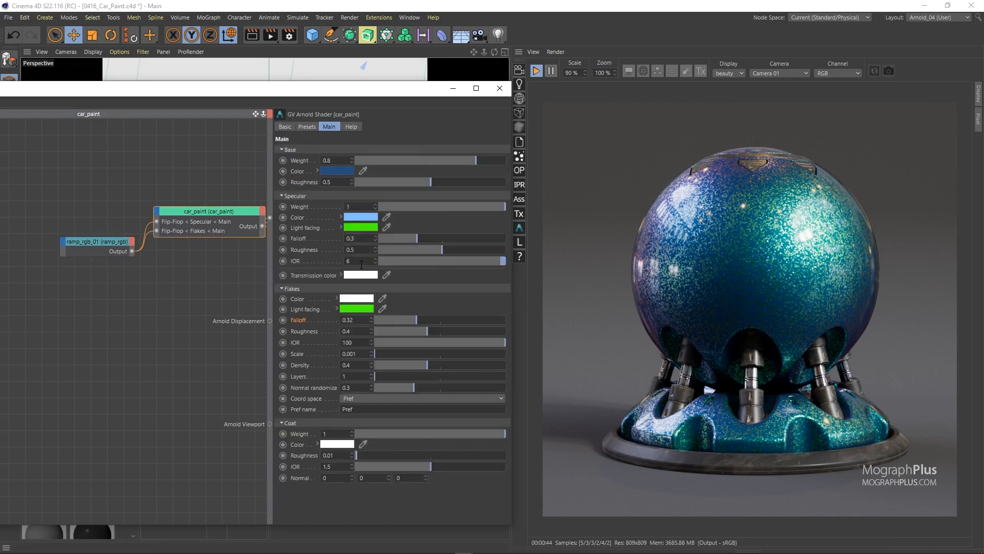
{"action": "left_click", "coordinate": [360, 298]}
{"action": "left_click_drag", "start_coordinate": [419, 309], "coordinate": [473, 314]}
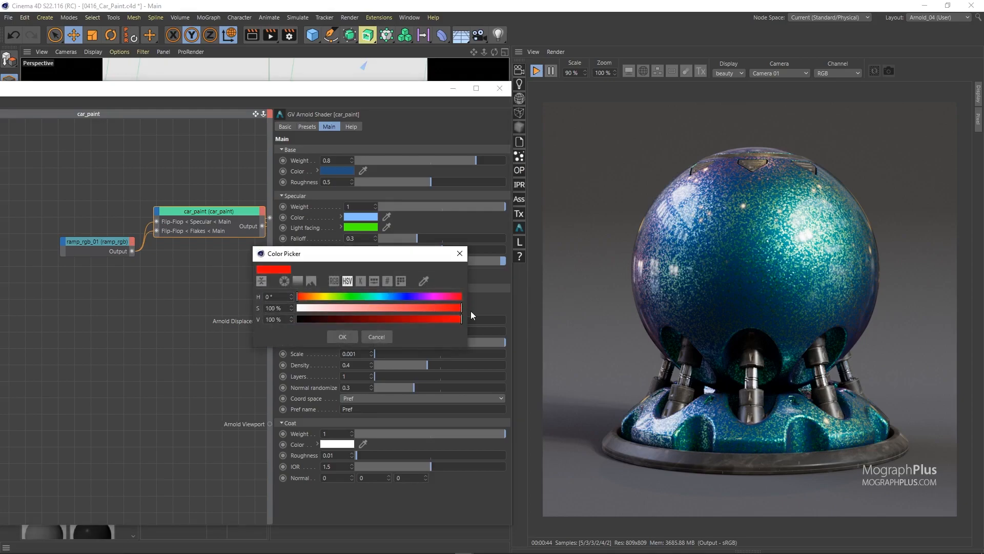
{"action": "left_click", "coordinate": [348, 334]}
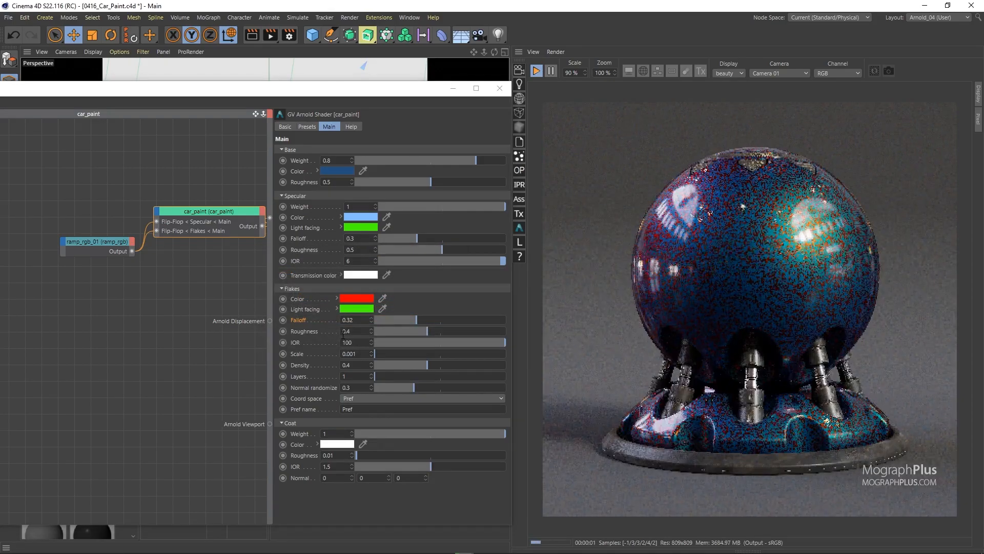
Remove the ramp's connection to the Flakes Flip-Flop input and reposition the ramp and car_paint nodes.
{"action": "left_click_drag", "start_coordinate": [98, 238], "coordinate": [43, 216]}
{"action": "left_click", "coordinate": [129, 230]}
{"action": "key", "text": "Delete"}
{"action": "left_click_drag", "start_coordinate": [202, 211], "coordinate": [177, 205]}
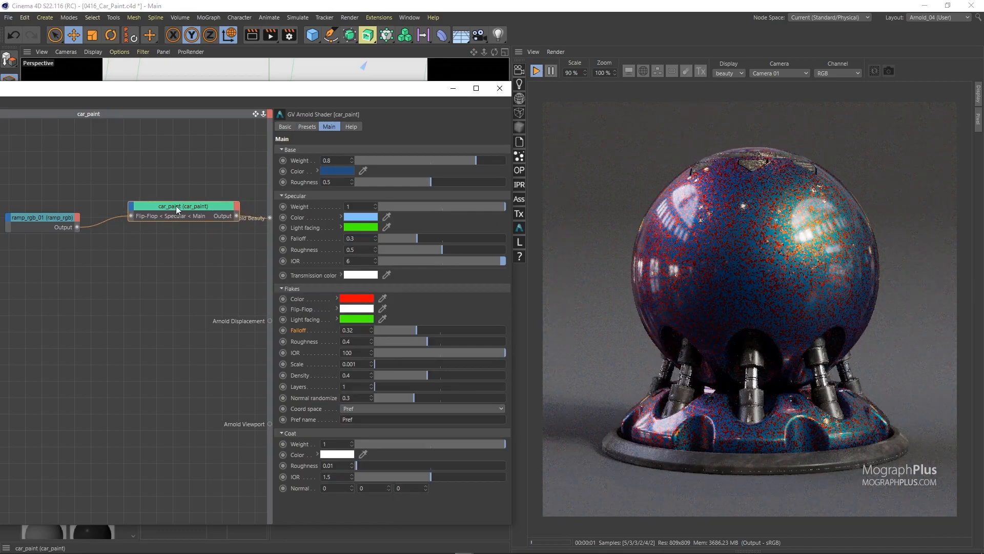
Copy the white Flakes Flip-Flop color to the Flakes Light facing color and set the Flakes Falloff to 1.
{"action": "left_click_drag", "start_coordinate": [346, 309], "coordinate": [352, 321]}
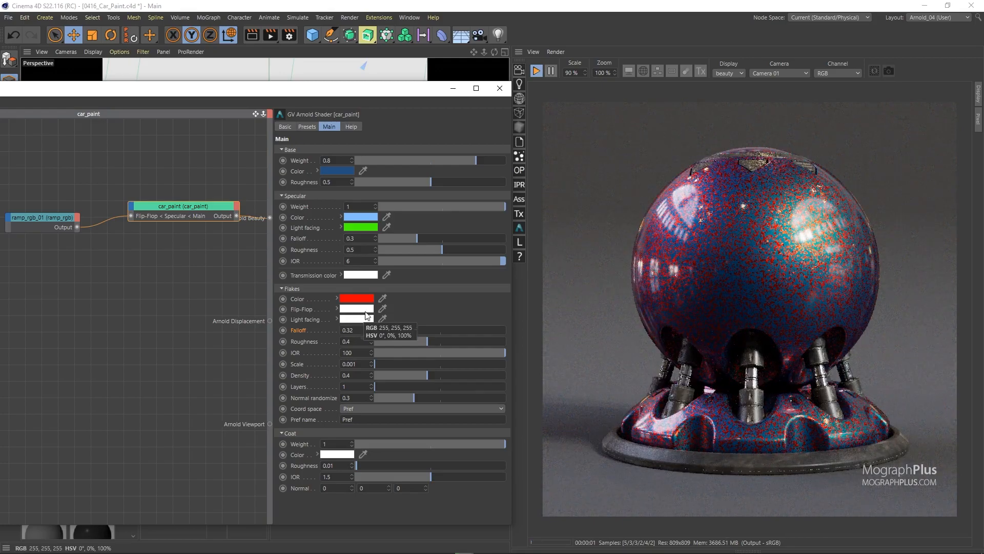
{"action": "left_click_drag", "start_coordinate": [450, 329], "coordinate": [508, 331]}
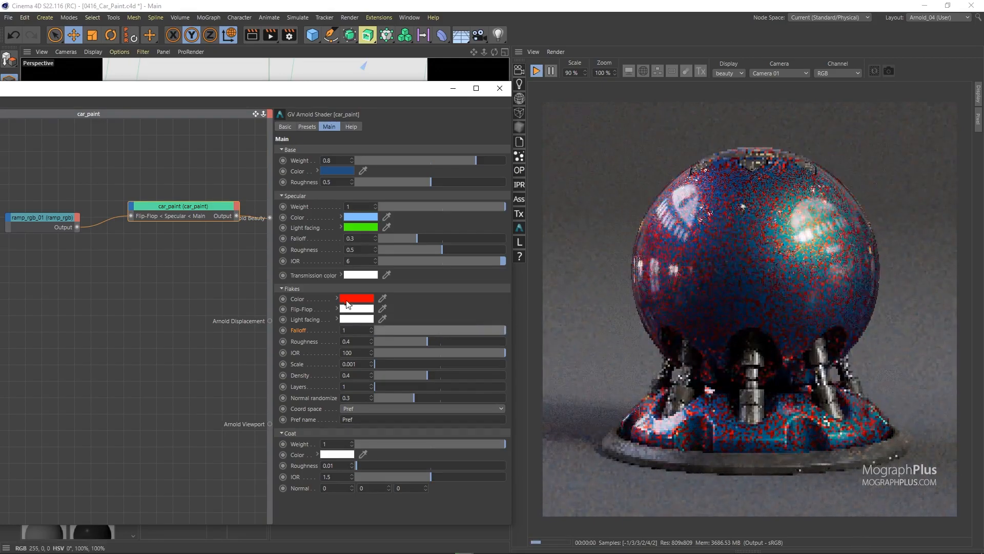
Reset the Specular section by disconnecting the ramp from Flip-Flop, making Light facing white and setting Falloff to 1.
{"action": "left_click", "coordinate": [100, 223]}
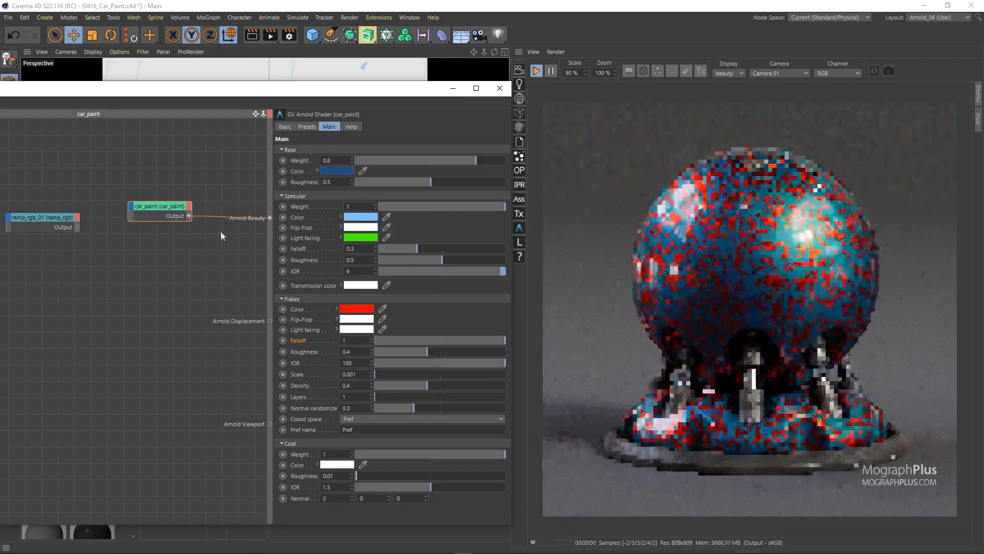
{"action": "left_click_drag", "start_coordinate": [361, 227], "coordinate": [363, 239]}
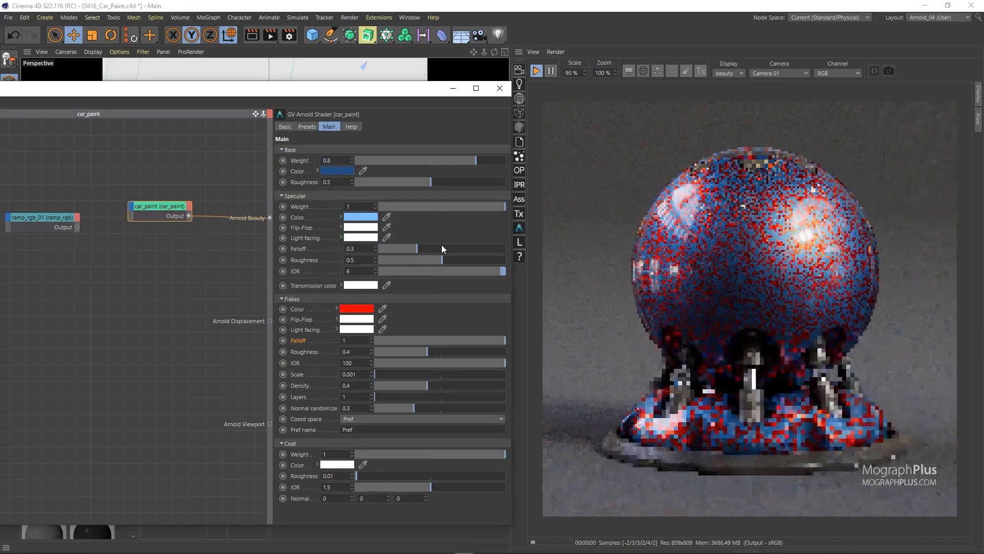
{"action": "left_click_drag", "start_coordinate": [441, 248], "coordinate": [507, 249]}
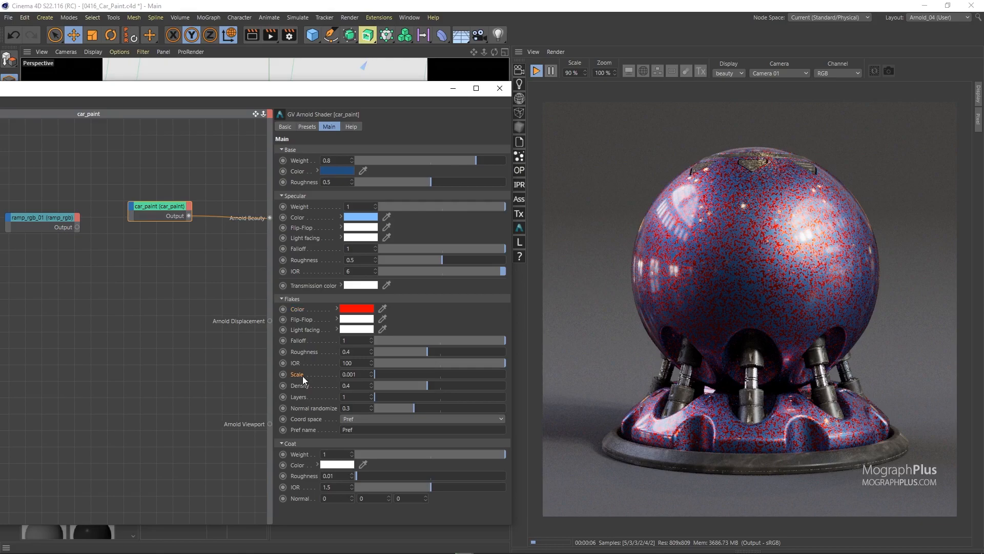
Try a finer Flakes Scale, settle on 0.005, and raise the Flakes Density to 1.
{"action": "left_click", "coordinate": [363, 375]}
{"action": "key", "text": "Return"}
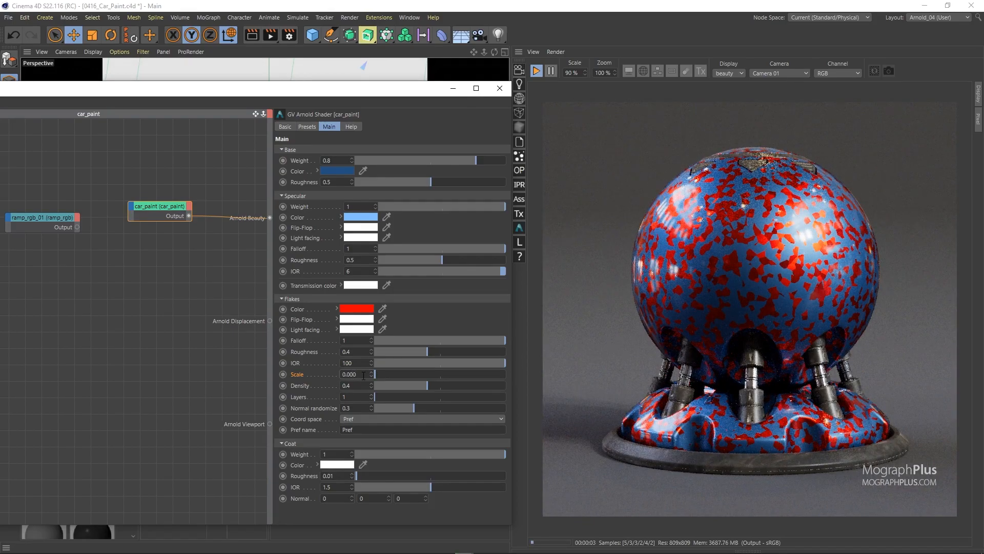
{"action": "key", "text": "Return"}
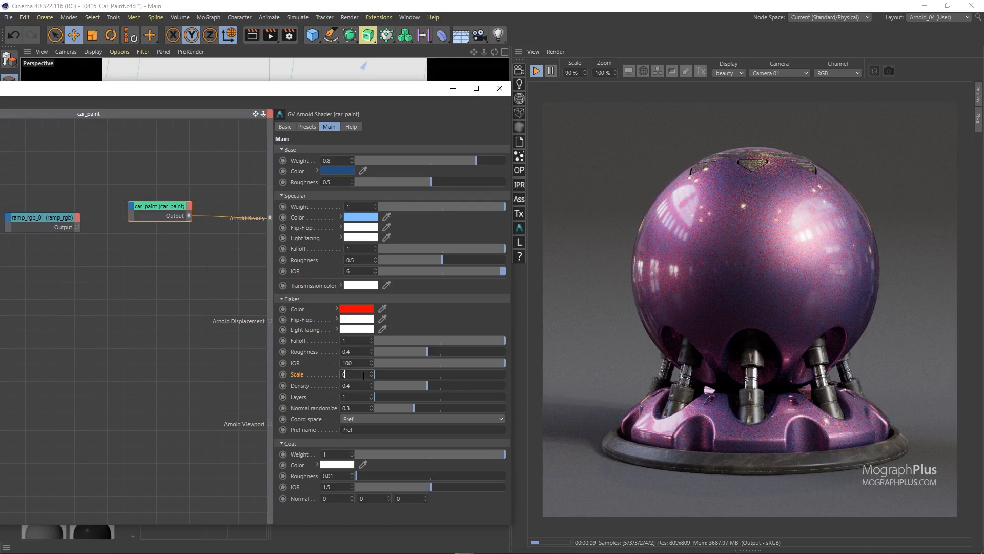
{"action": "type", "text": ".005"}
{"action": "key", "text": "Return"}
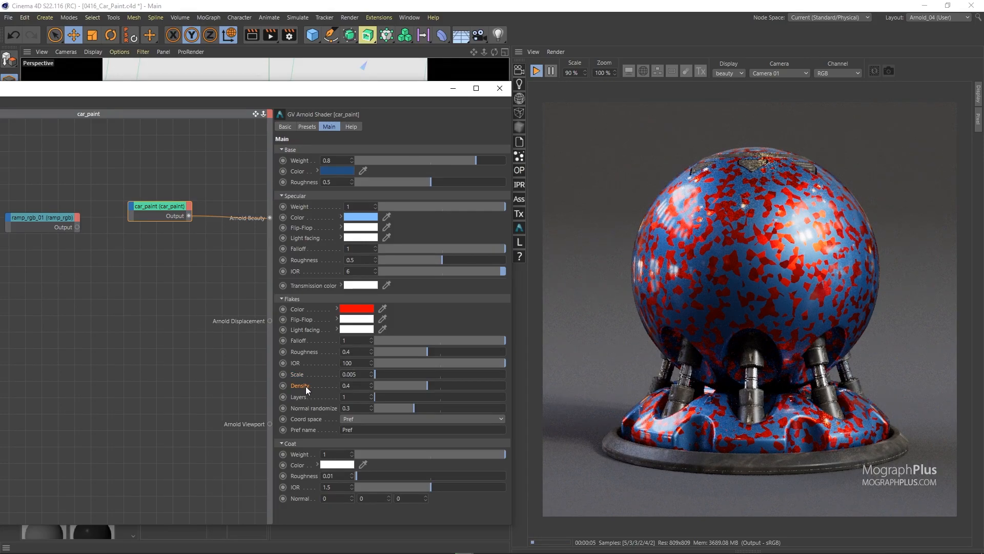
{"action": "left_click_drag", "start_coordinate": [391, 385], "coordinate": [506, 386]}
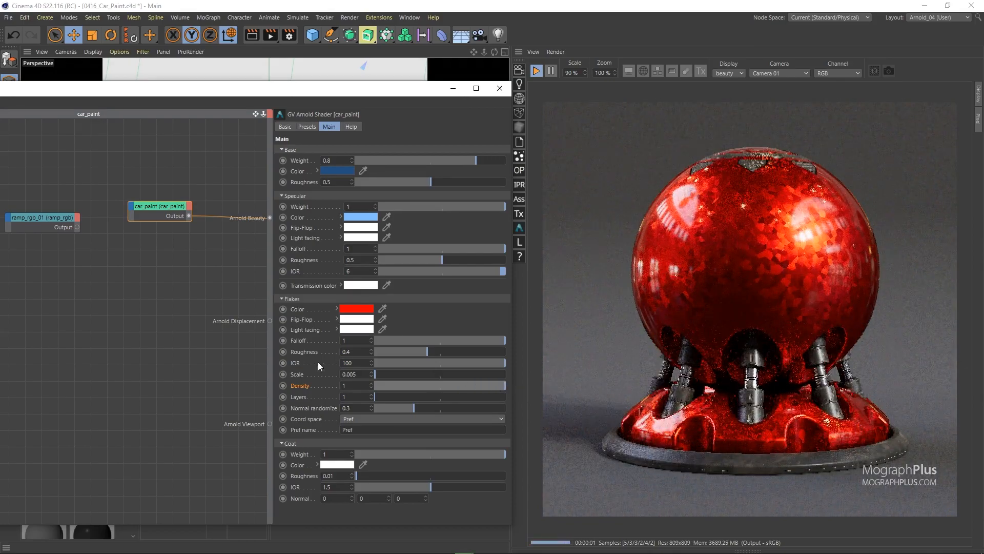
Set the Flakes Density to 0.4, and try 2 and 3 flake Layers before returning Layers to 1.
{"action": "left_click", "coordinate": [365, 384]}
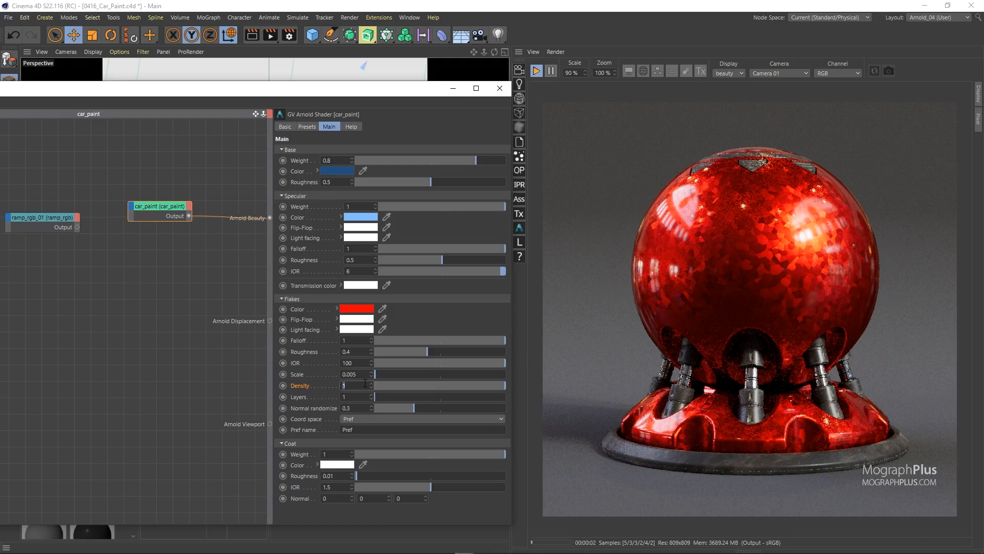
{"action": "key", "text": "Return"}
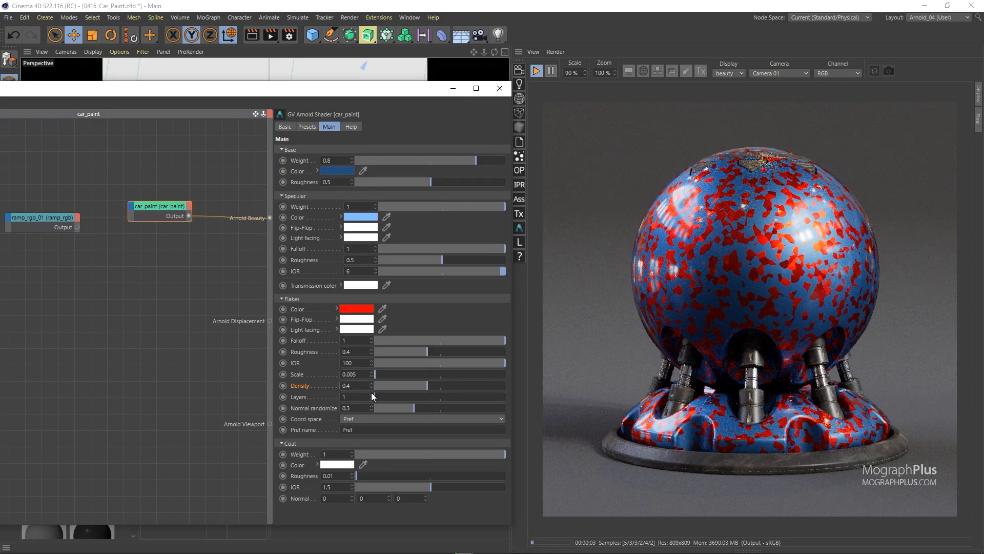
{"action": "left_click", "coordinate": [371, 393]}
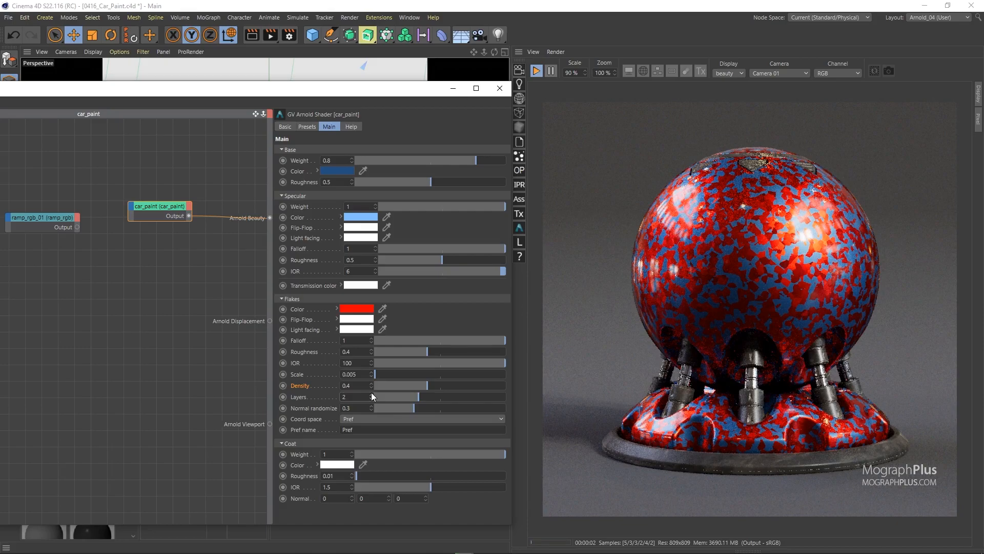
{"action": "left_click", "coordinate": [371, 393]}
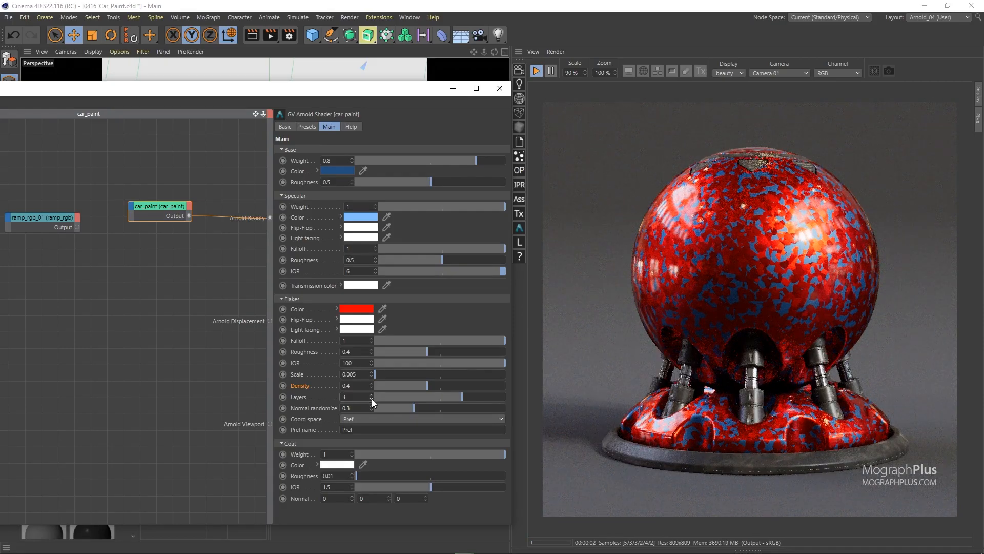
{"action": "left_click", "coordinate": [371, 399]}
{"action": "left_click", "coordinate": [371, 399]}
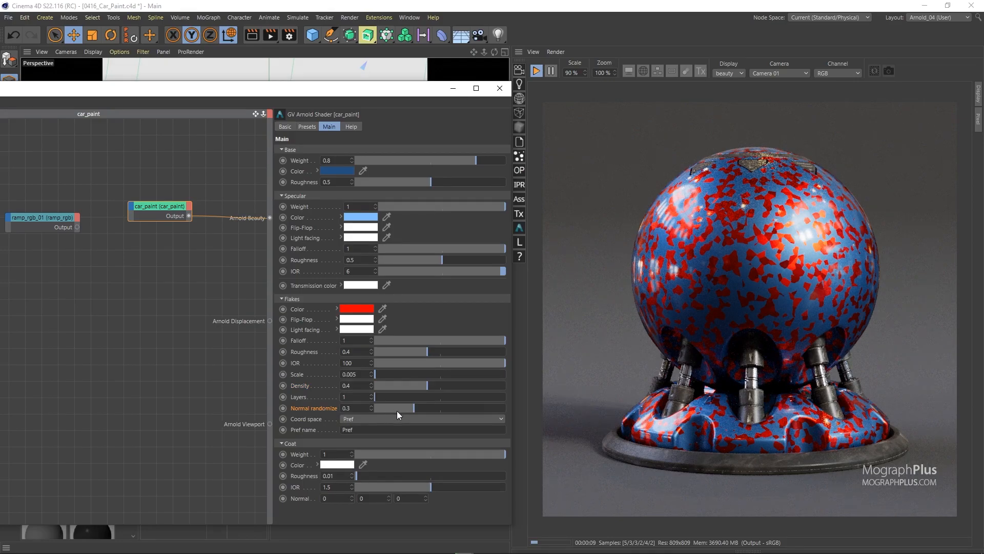
Try the flakes' Normal randomize at 0.04 and 0.93, and settle on 0.53.
{"action": "left_click_drag", "start_coordinate": [387, 411], "coordinate": [380, 413]}
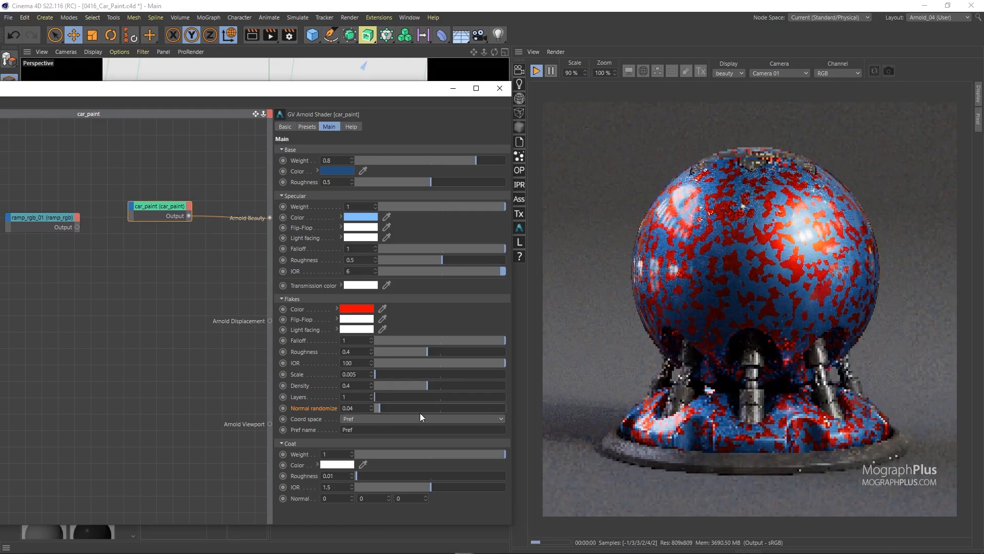
{"action": "left_click_drag", "start_coordinate": [484, 407], "coordinate": [496, 407]}
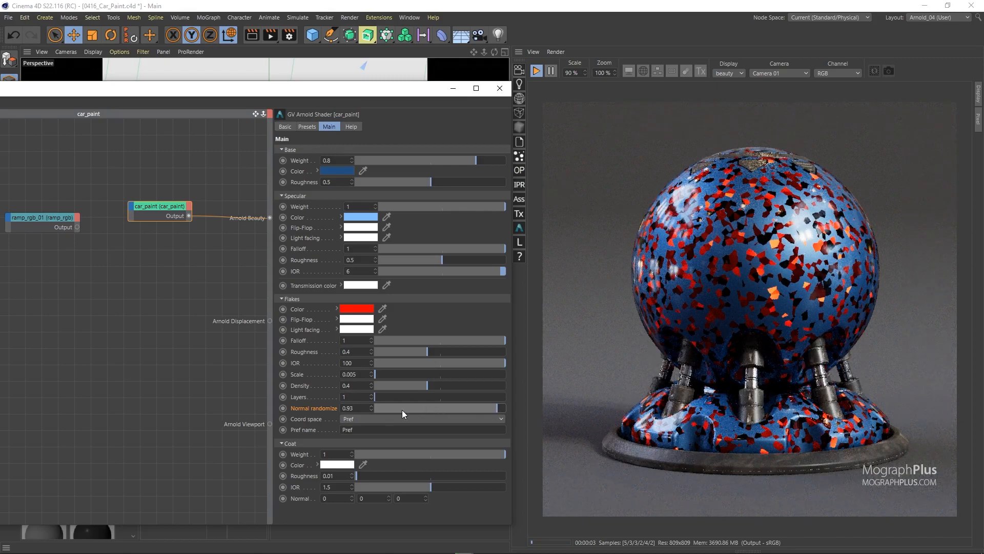
{"action": "right_click", "coordinate": [324, 408]}
{"action": "left_click", "coordinate": [368, 436]}
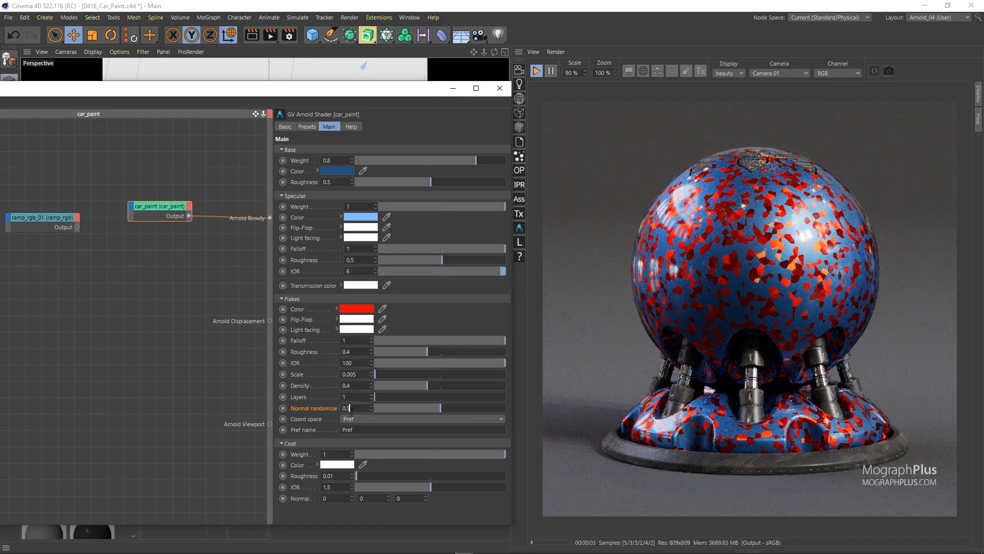
{"action": "type", "text": "3"}
{"action": "key", "text": "Return"}
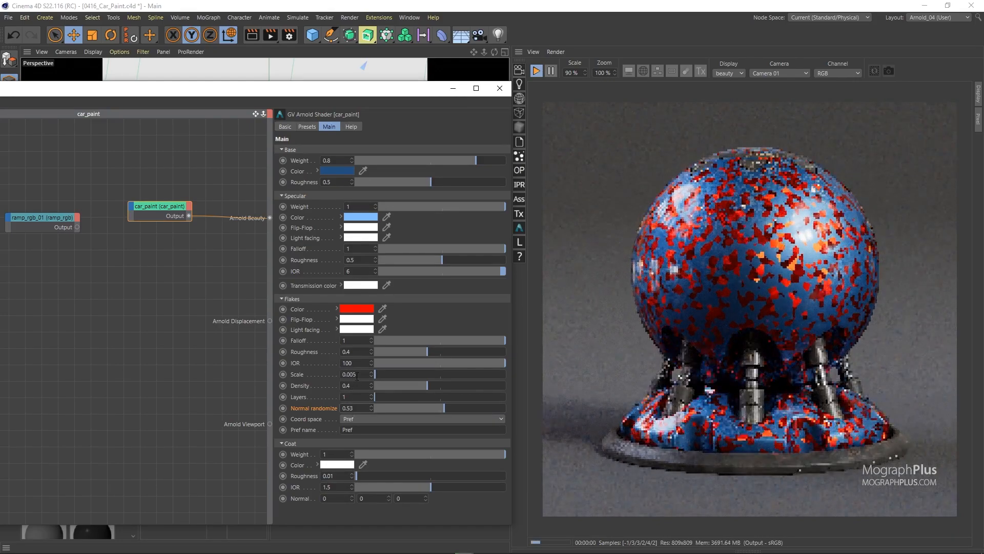
Reduce the Flakes Scale to a much finer value and copy the light blue Specular color to the Flakes Color.
{"action": "type", "text": "1"}
{"action": "key", "text": "Return"}
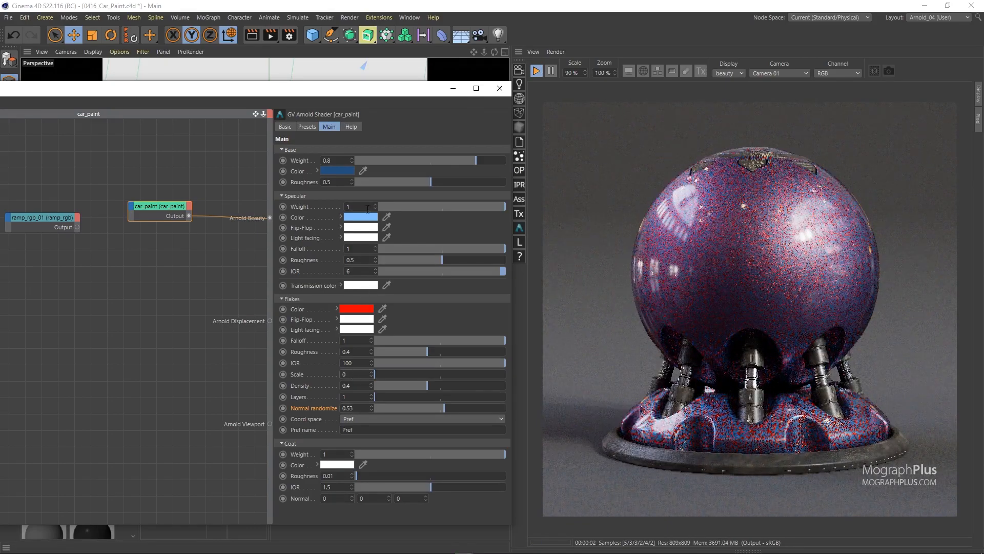
{"action": "left_click_drag", "start_coordinate": [357, 287], "coordinate": [350, 308]}
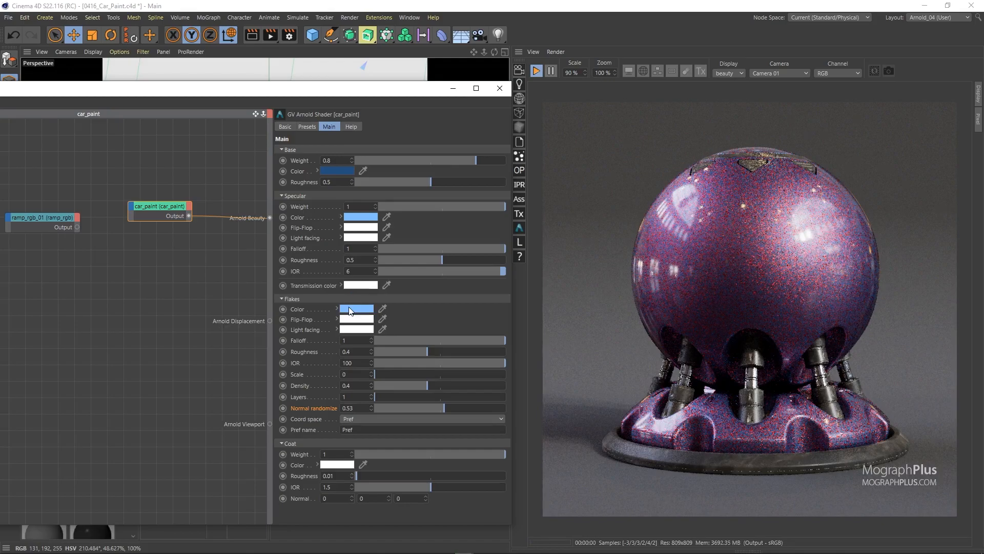
Add a second car_paint node below the first and connect its output to Arnold Beauty.
{"action": "left_click", "coordinate": [153, 265]}
{"action": "key", "text": "Tab"}
{"action": "type", "text": "car"}
{"action": "key", "text": "Return"}
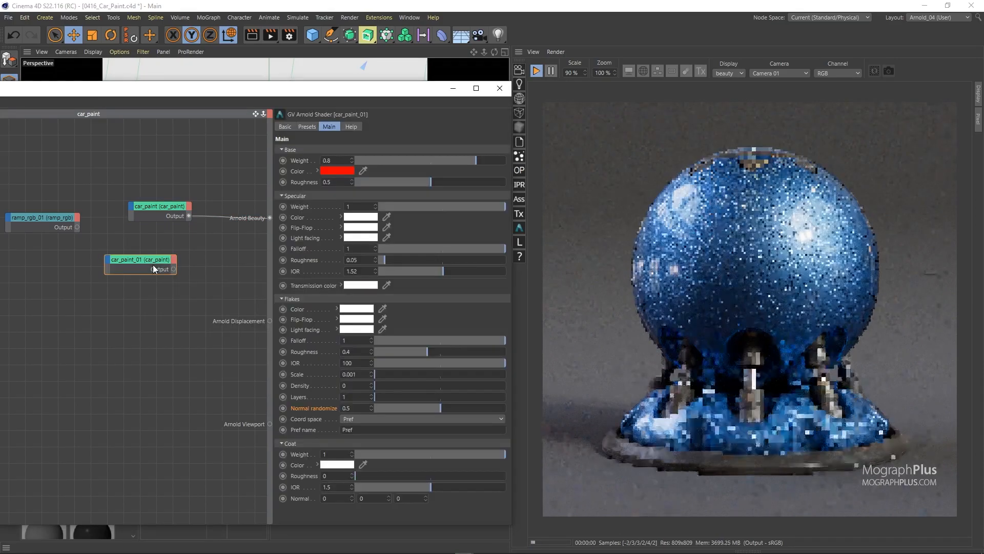
{"action": "left_click_drag", "start_coordinate": [174, 269], "coordinate": [253, 220]}
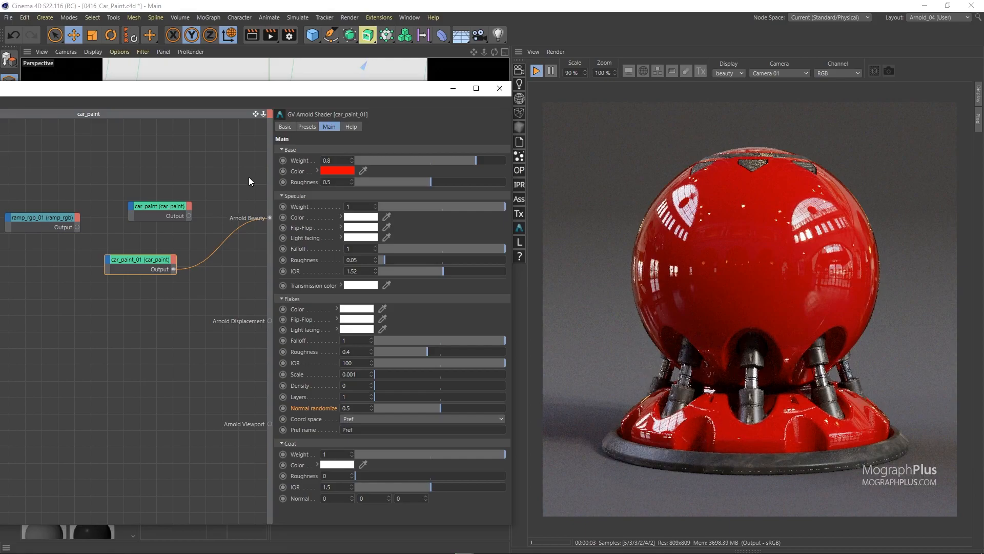
Load the built-in Metallic Red preset into the new car_paint node.
{"action": "left_click", "coordinate": [312, 125]}
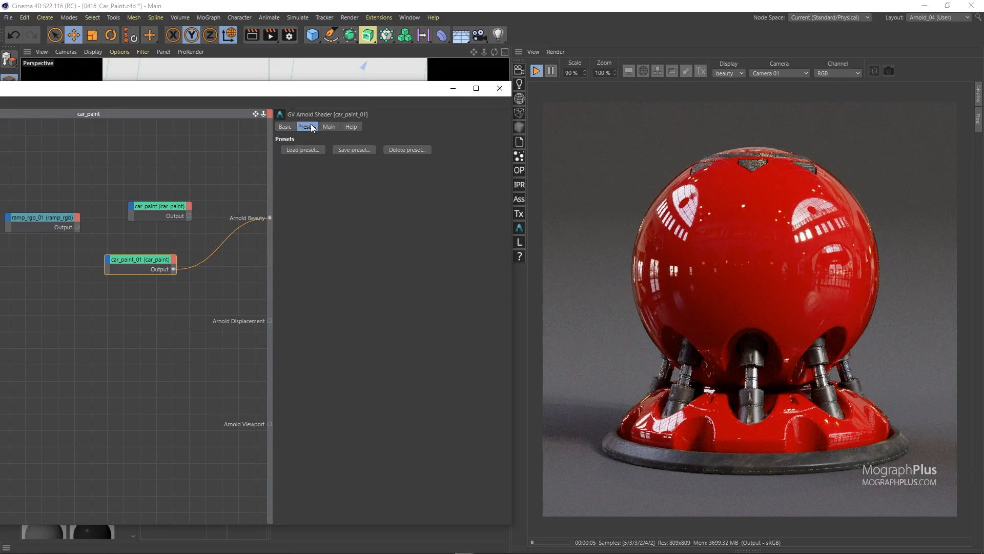
{"action": "left_click", "coordinate": [303, 147]}
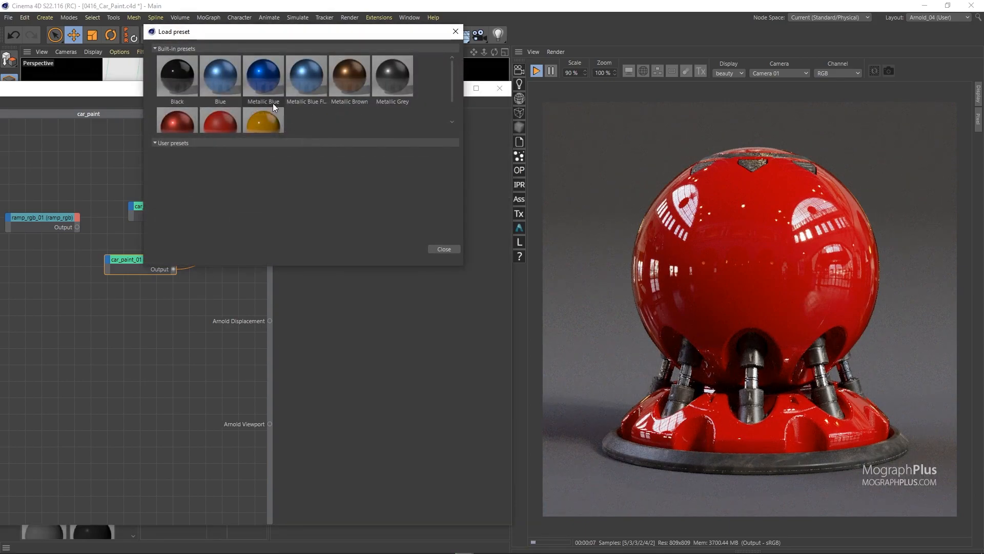
{"action": "scroll", "coordinate": [241, 111], "scroll_direction": "down", "scroll_amount": 1}
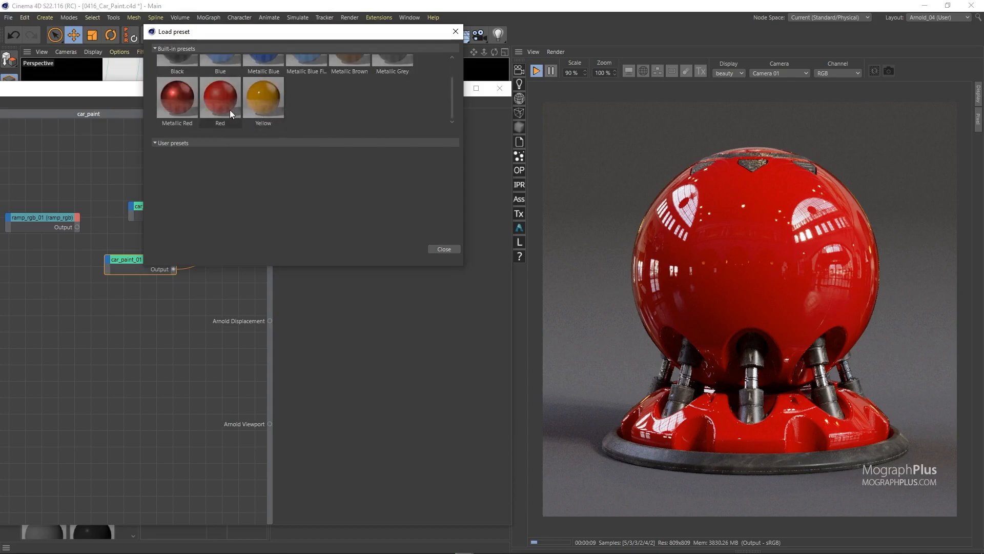
{"action": "double_click", "coordinate": [166, 97]}
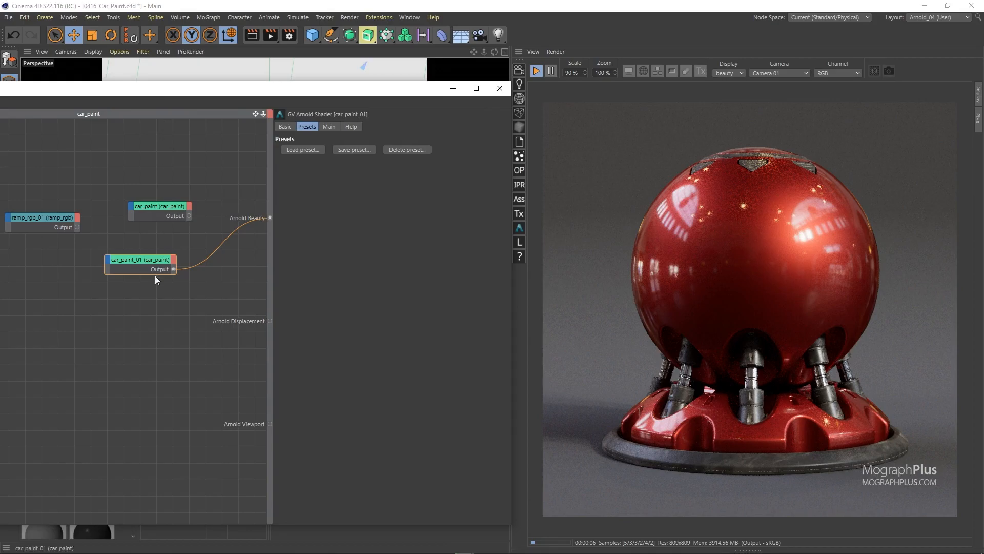
Raise the new shader's Flakes Density to about 0.54 and copy its light red Specular color to the Flakes Color.
{"action": "left_click", "coordinate": [328, 128]}
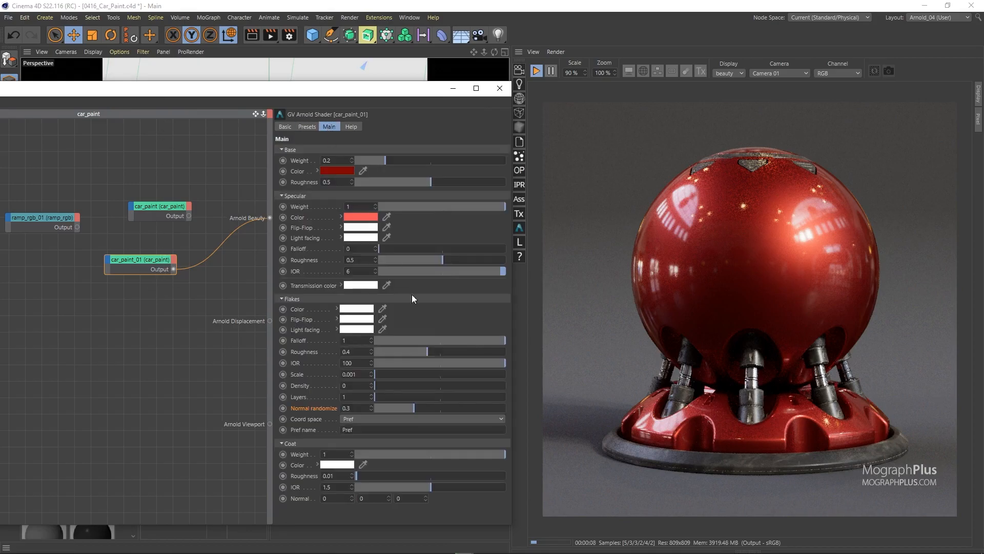
{"action": "left_click", "coordinate": [444, 386]}
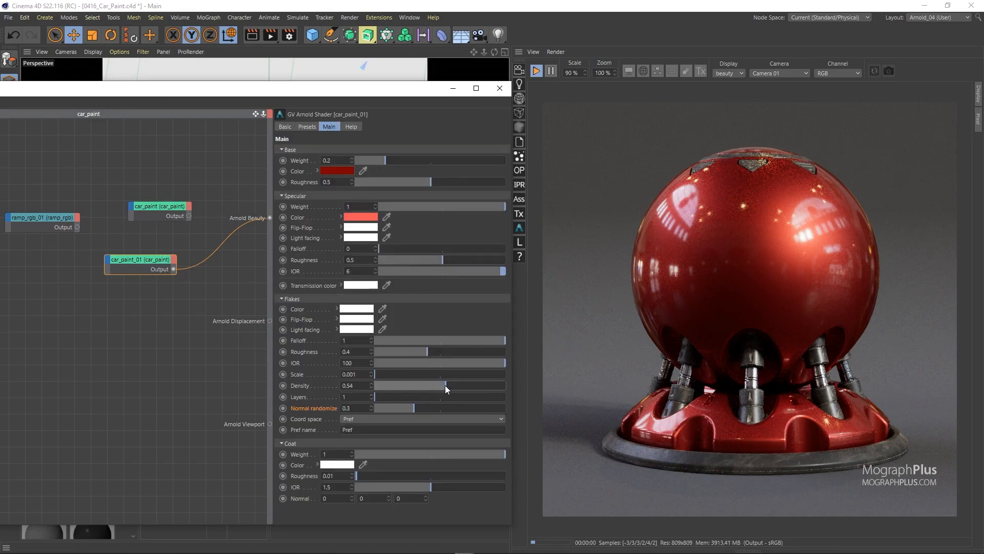
{"action": "left_click_drag", "start_coordinate": [358, 219], "coordinate": [358, 310]}
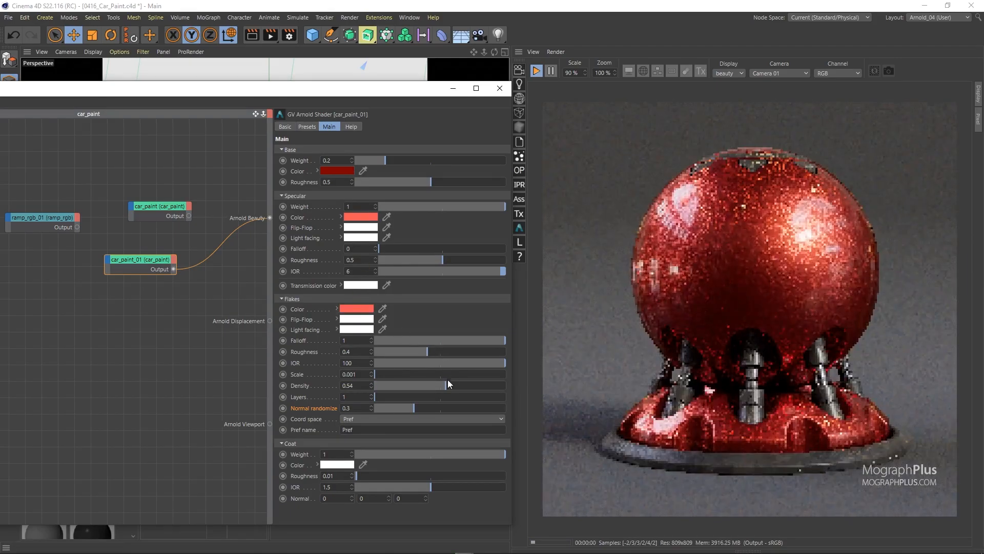
Set the Flakes Density to 0.5 and reduce the Flakes Scale to a finer value below 0.001.
{"action": "left_click", "coordinate": [440, 386]}
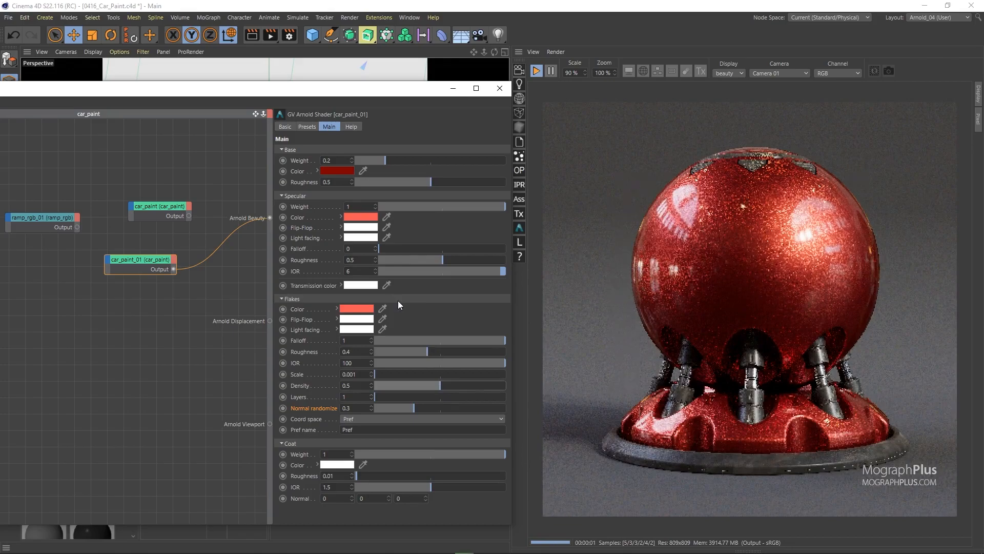
{"action": "left_click", "coordinate": [365, 375]}
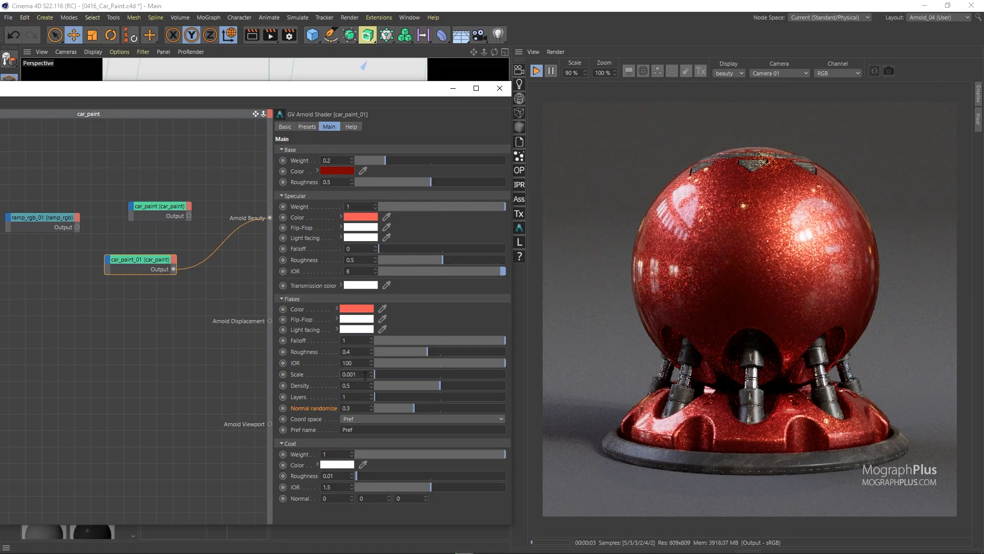
{"action": "key", "text": "Return"}
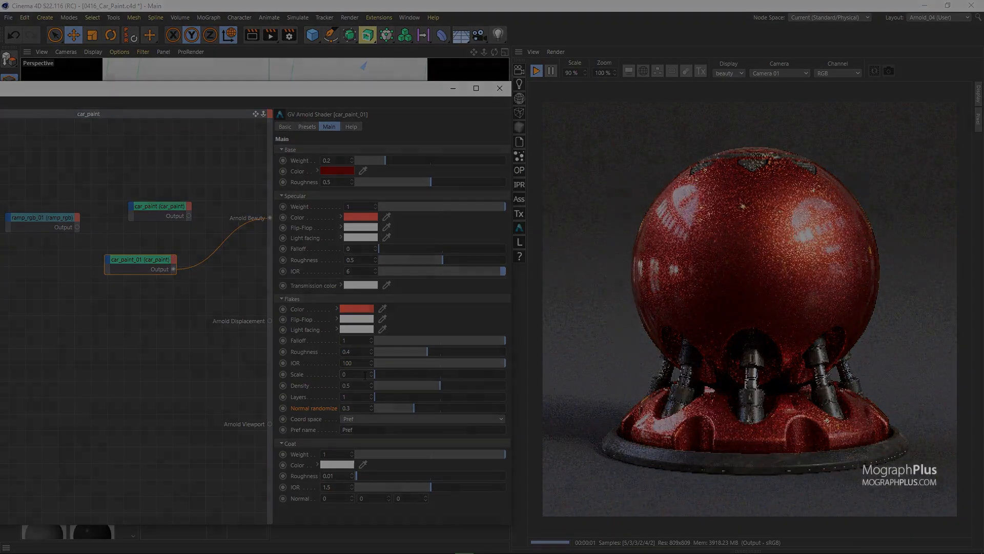